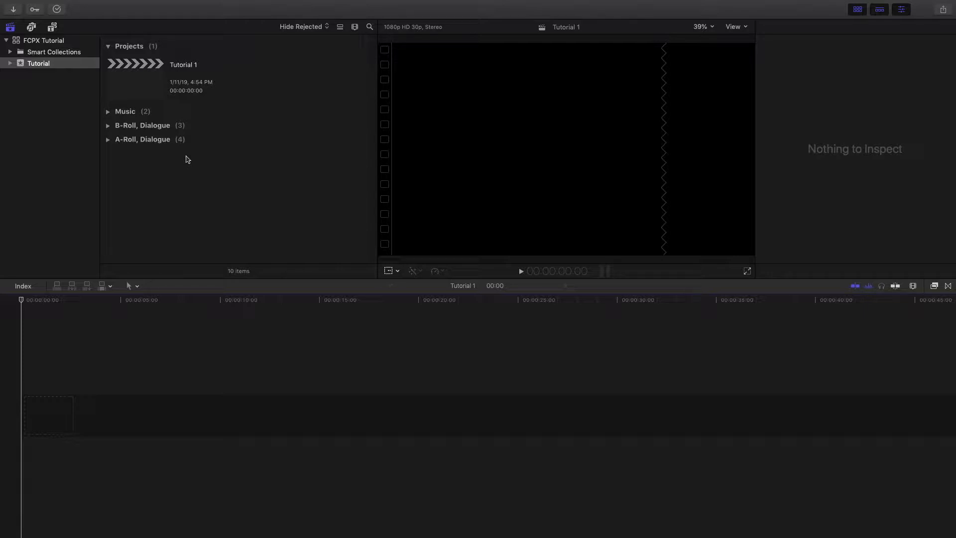
Reveal the clips in the A-Roll, Dialogue group and turn off audio skimming
click(109, 141)
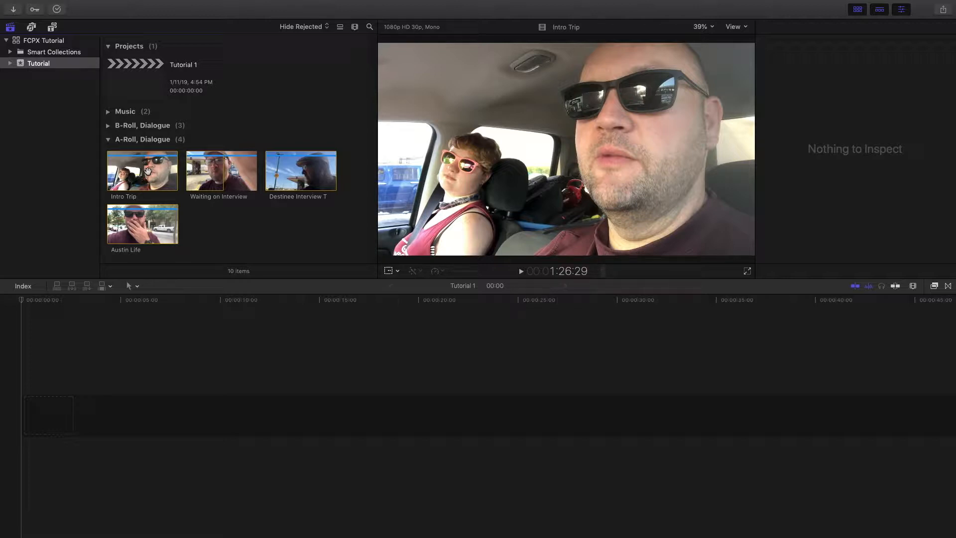
click(654, 352)
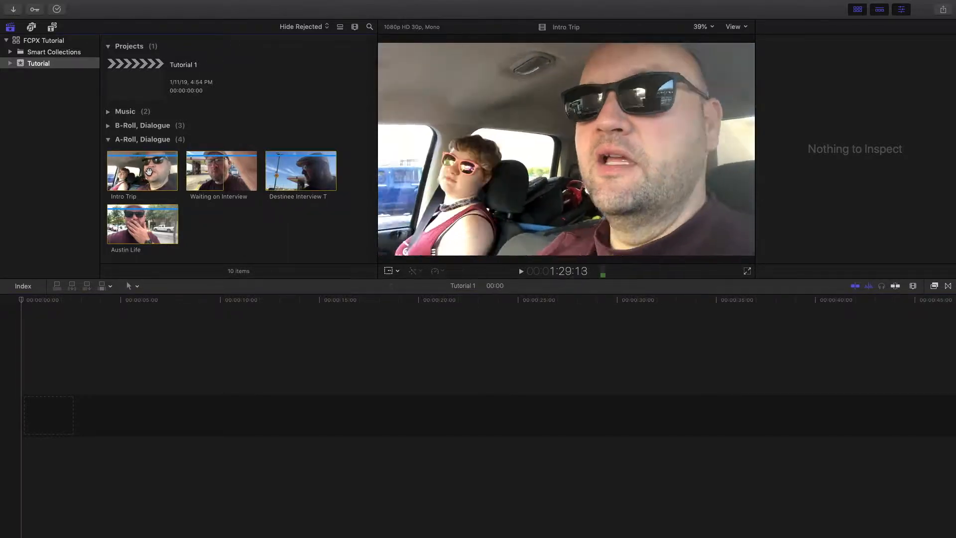
click(870, 287)
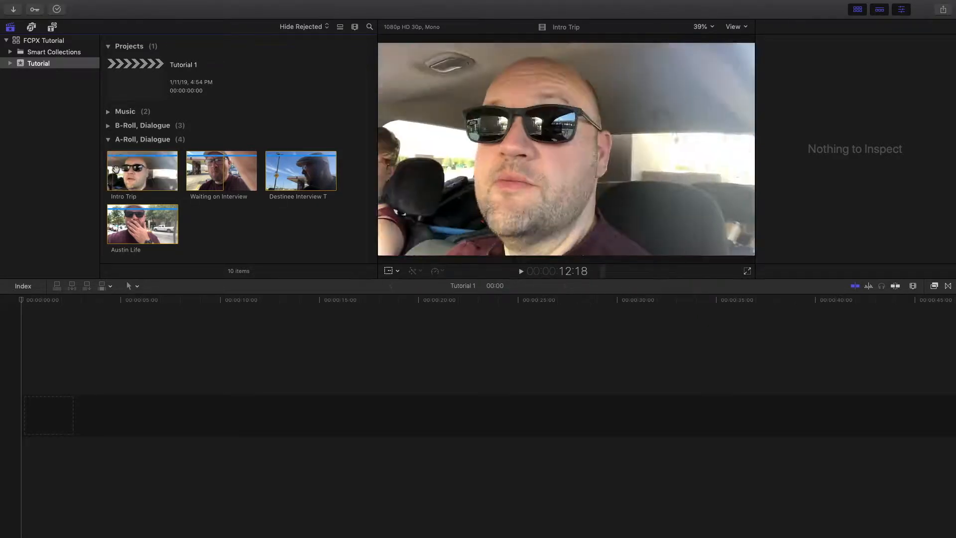
Add the full Intro Trip clip to the empty timeline and connect Waiting on Interview above it from about 15 seconds
drag(144, 168, 139, 396)
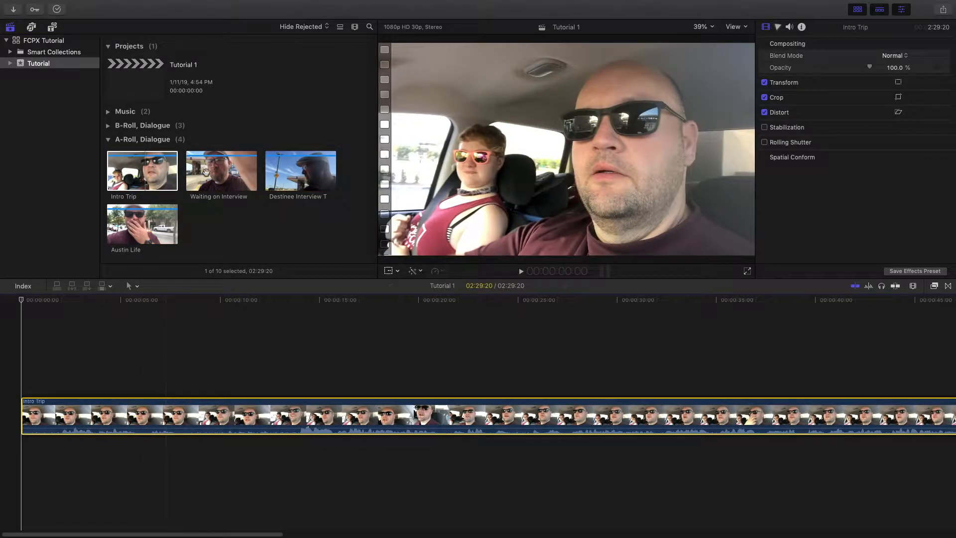
click(206, 167)
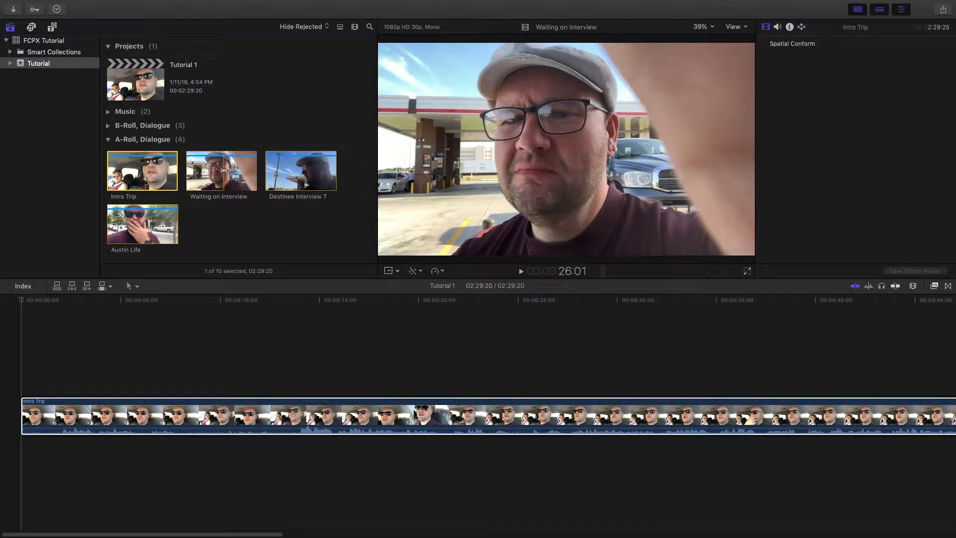
click(246, 170)
drag(245, 170, 316, 373)
drag(219, 535, 260, 527)
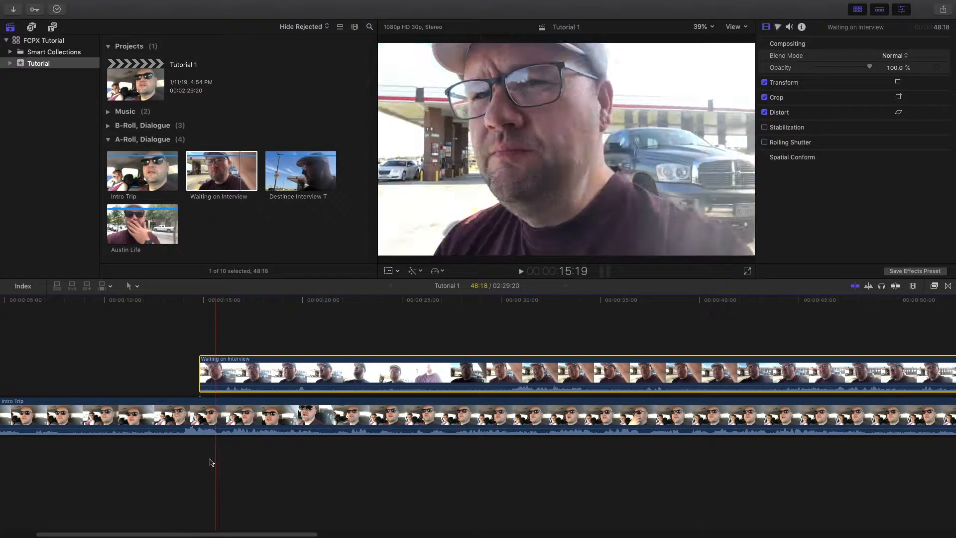
Play the overlapping section, and delete both the Waiting on Interview and Intro Trip clips from the timeline
key(space)
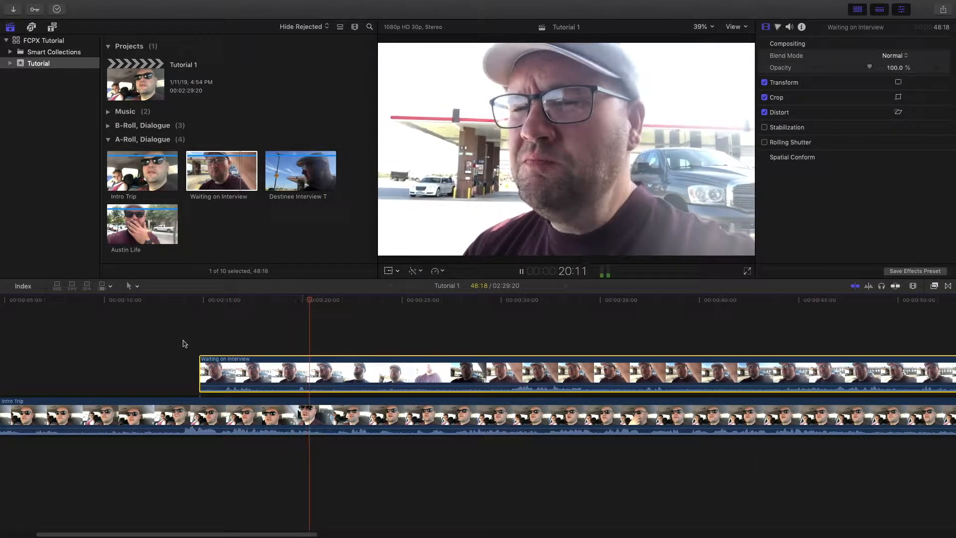
key(space)
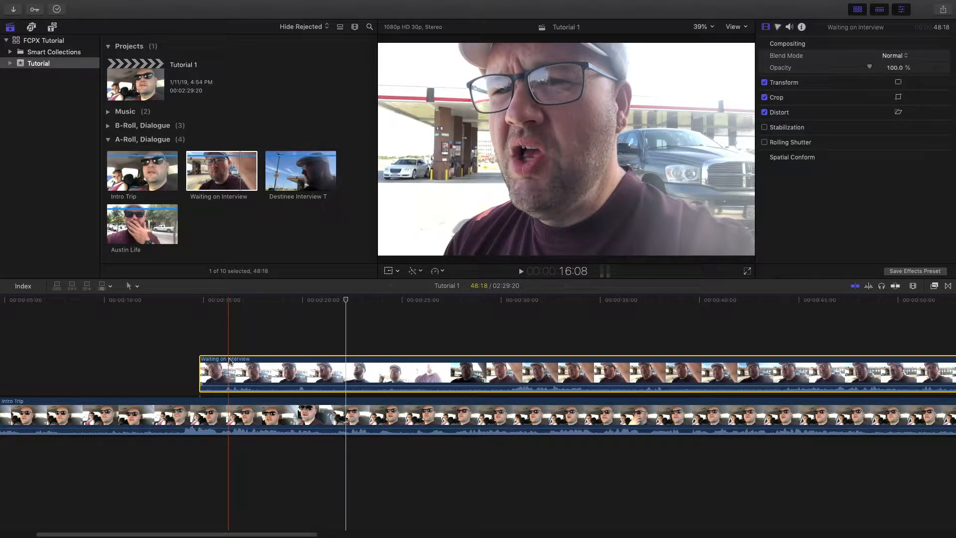
key(Delete)
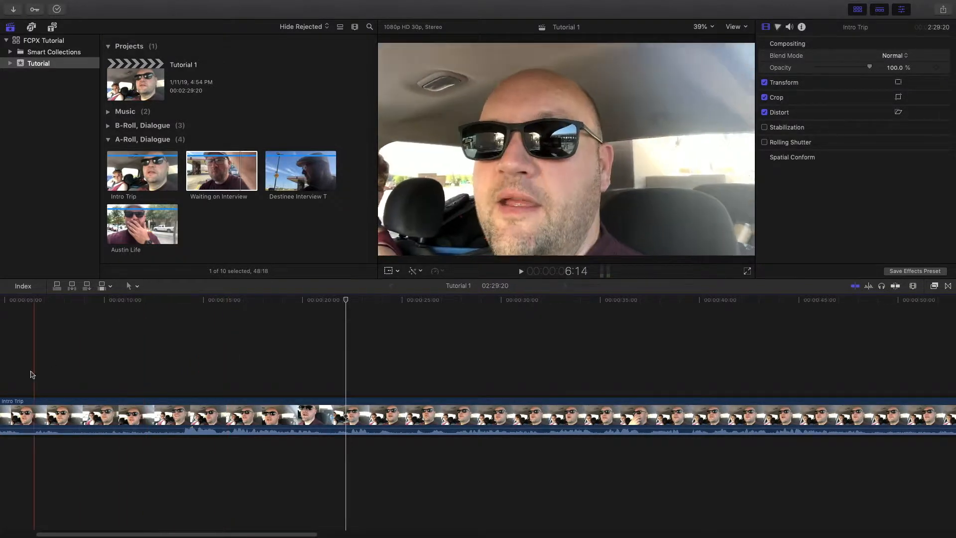
drag(225, 534, 175, 531)
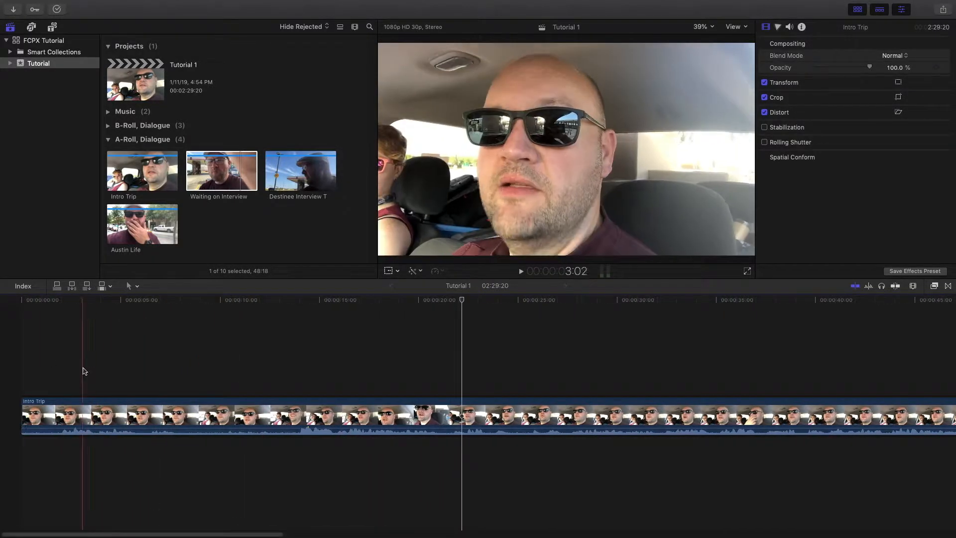
click(155, 415)
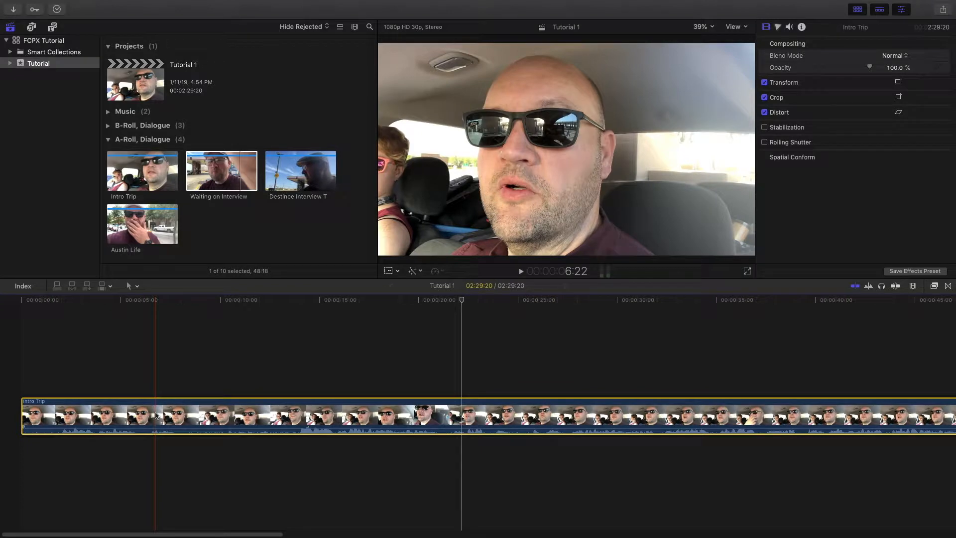
key(Delete)
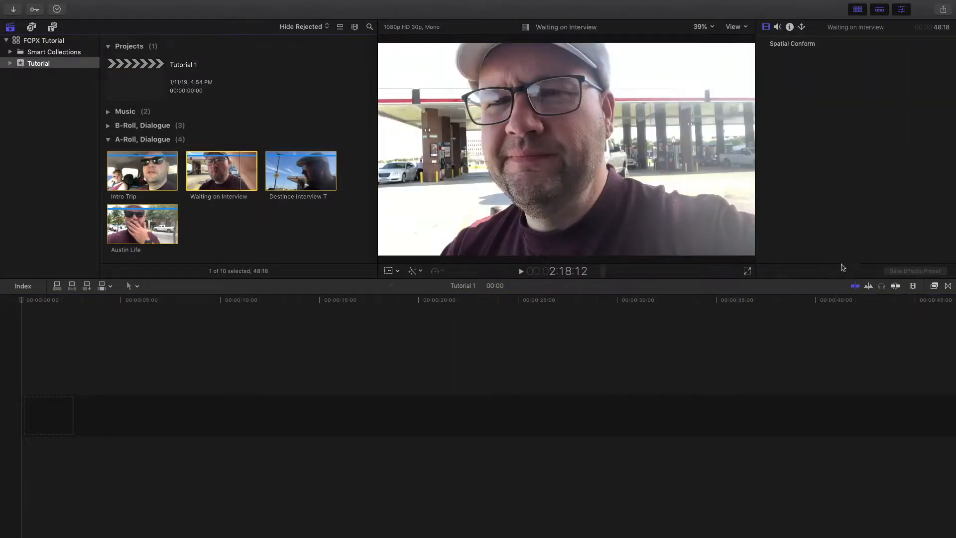
Turn audio skimming back on and preview the opening seconds of the Intro Trip clip in the browser
click(868, 287)
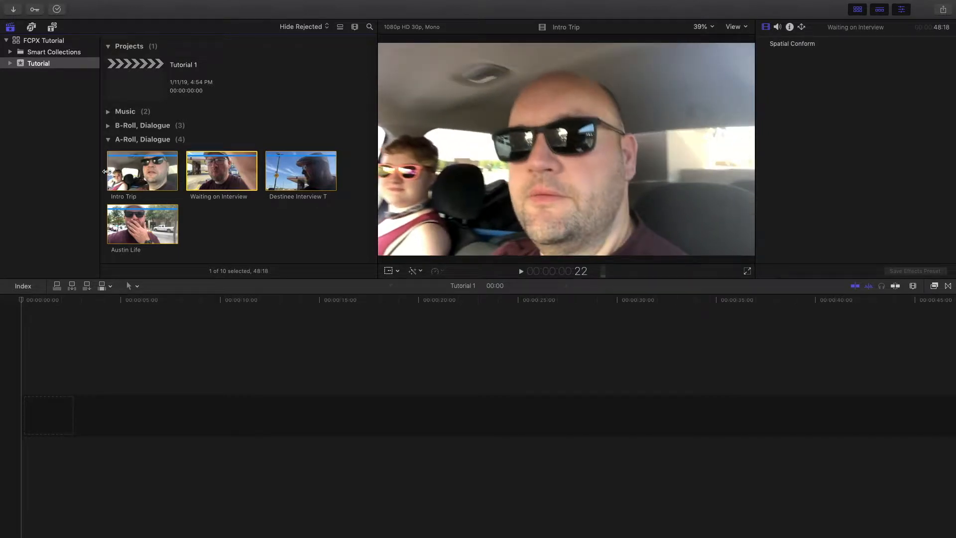
key(space)
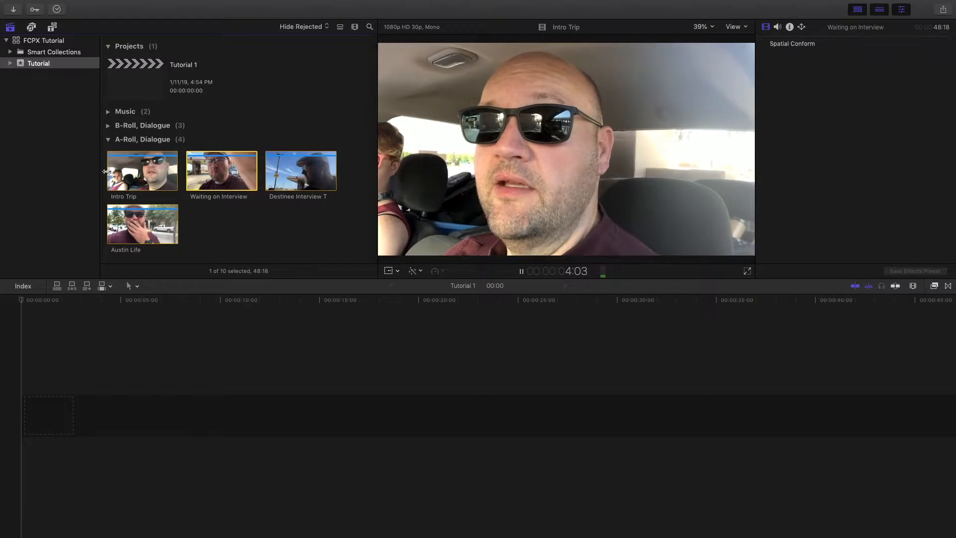
key(space)
click(106, 170)
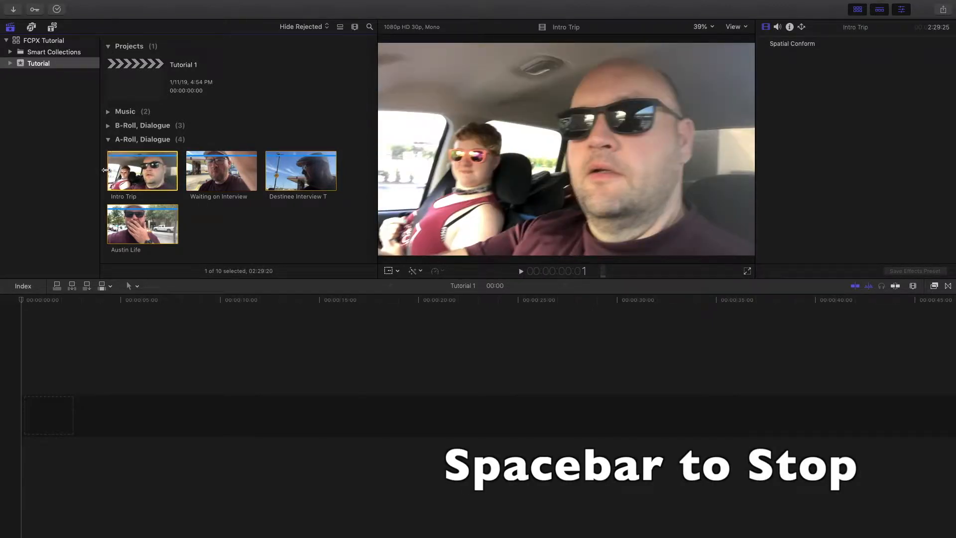
Expand the browser filmstrips by setting the clip duration zoom to 30s per thumbnail
click(354, 27)
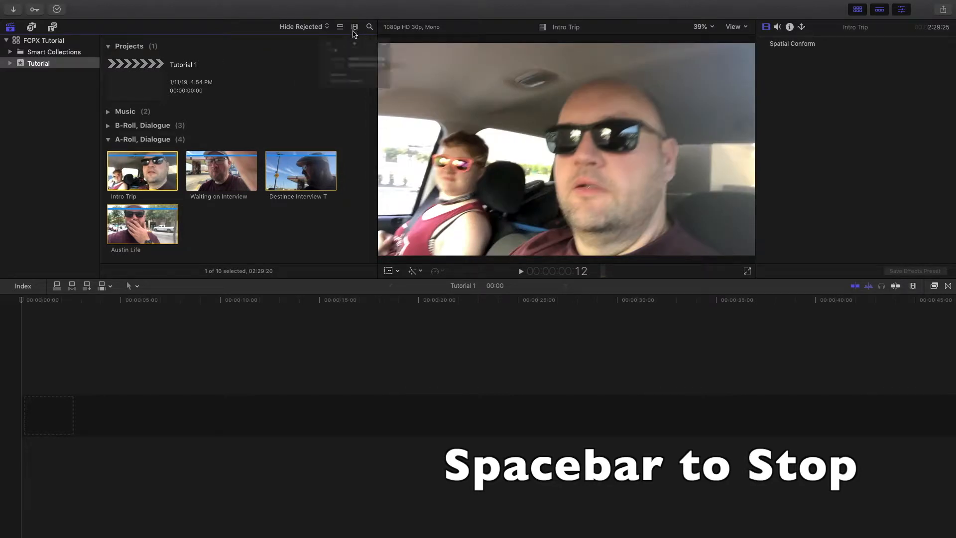
click(319, 65)
drag(320, 67, 360, 75)
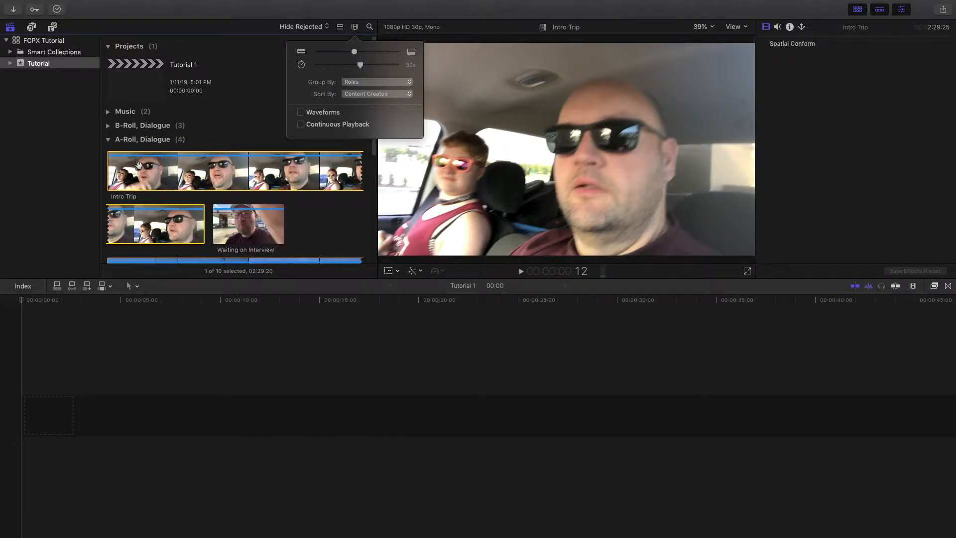
click(238, 73)
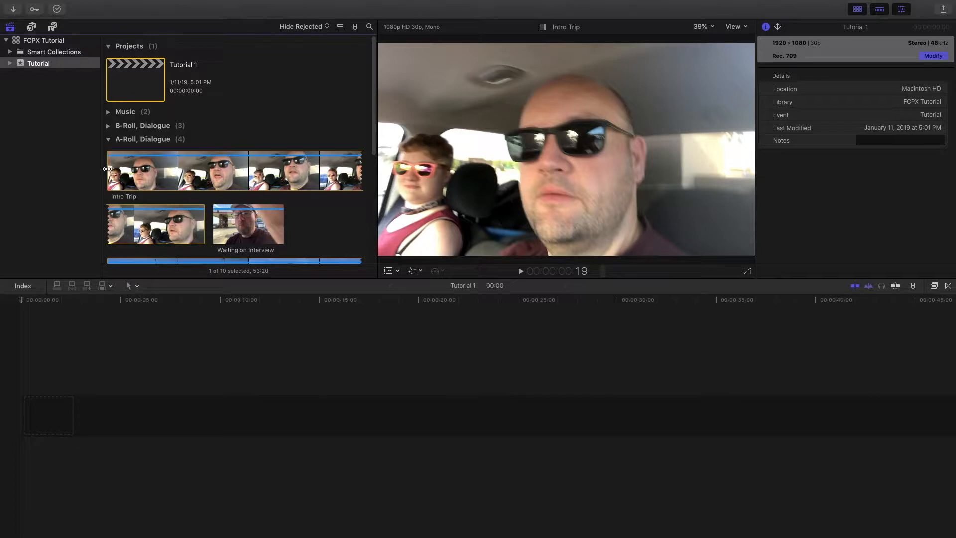
click(355, 28)
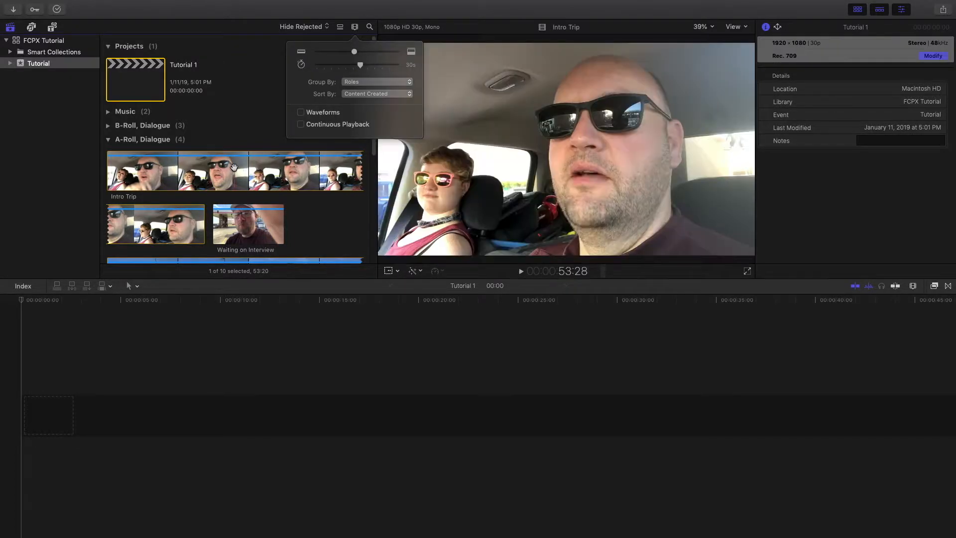
click(252, 120)
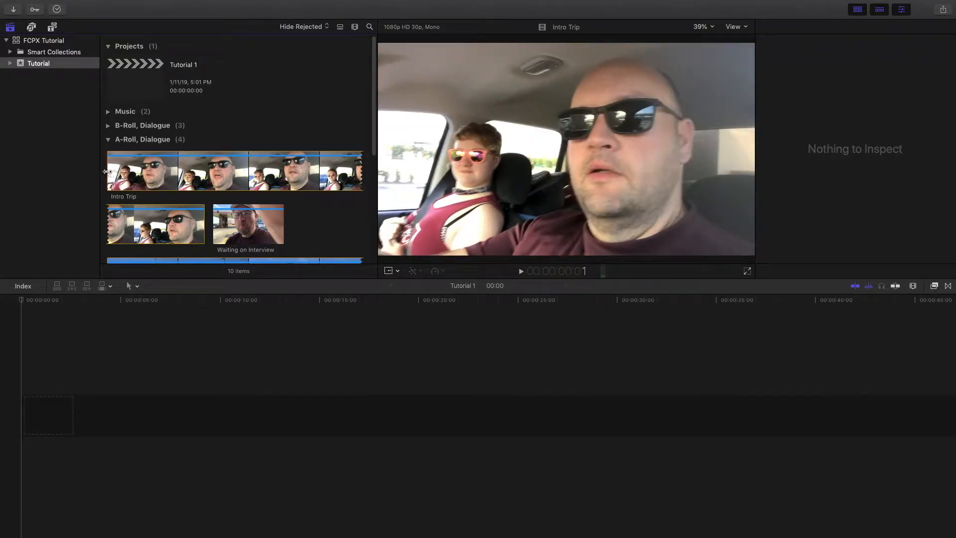
Mark a range in the Intro Trip source clip starting at 1:25 and lasting 6:21
key(space)
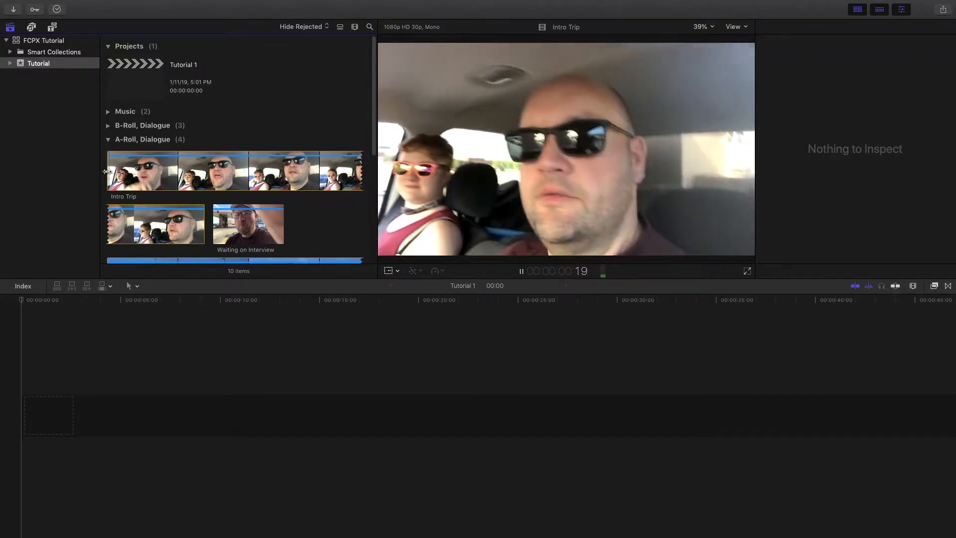
key(space)
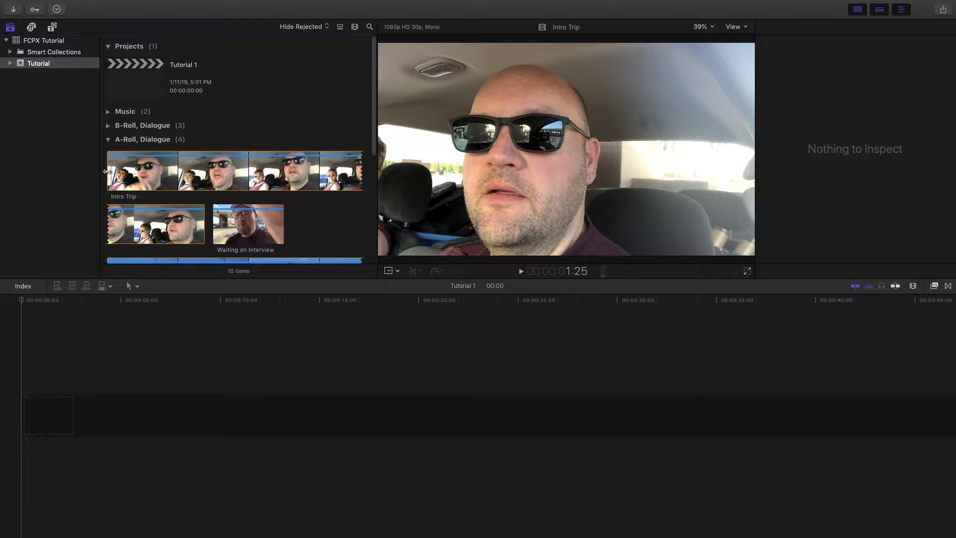
key(i)
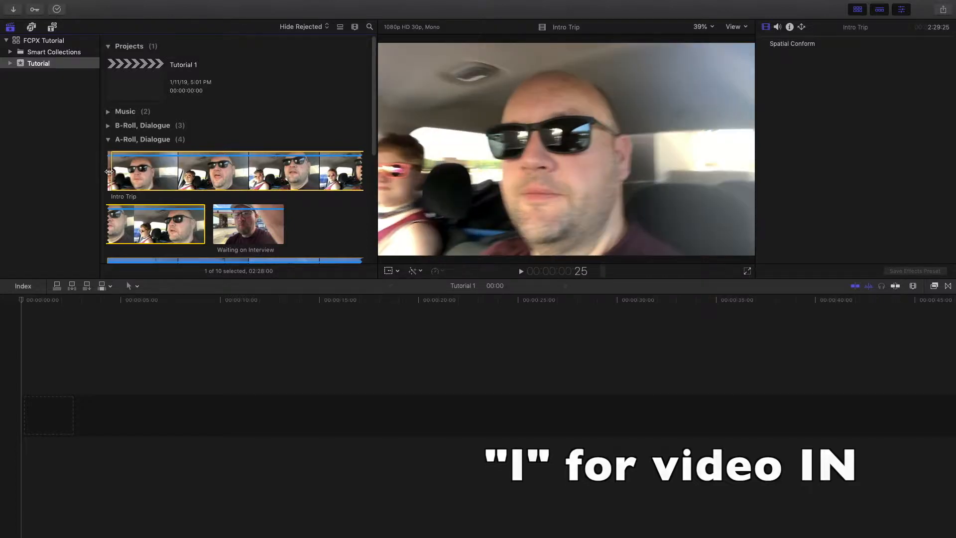
key(o)
key(space)
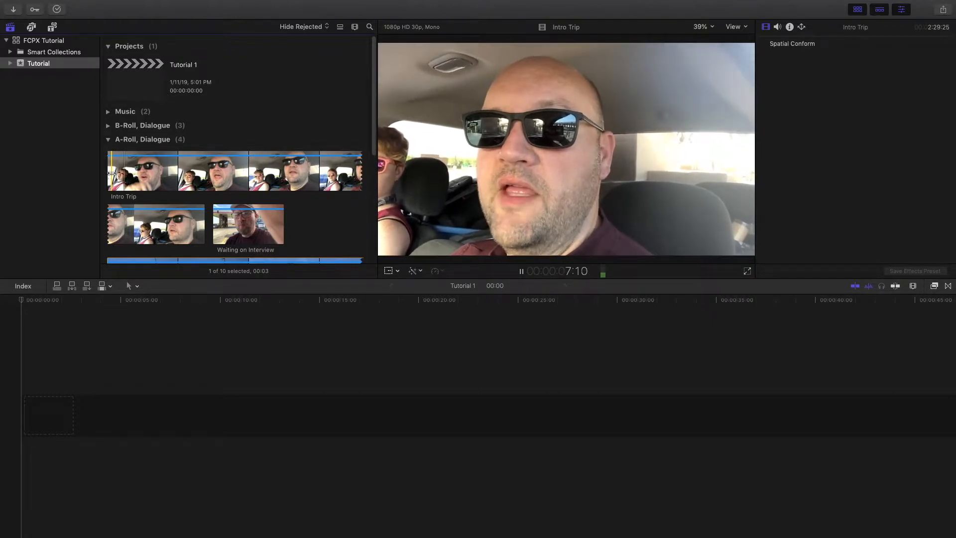
key(o)
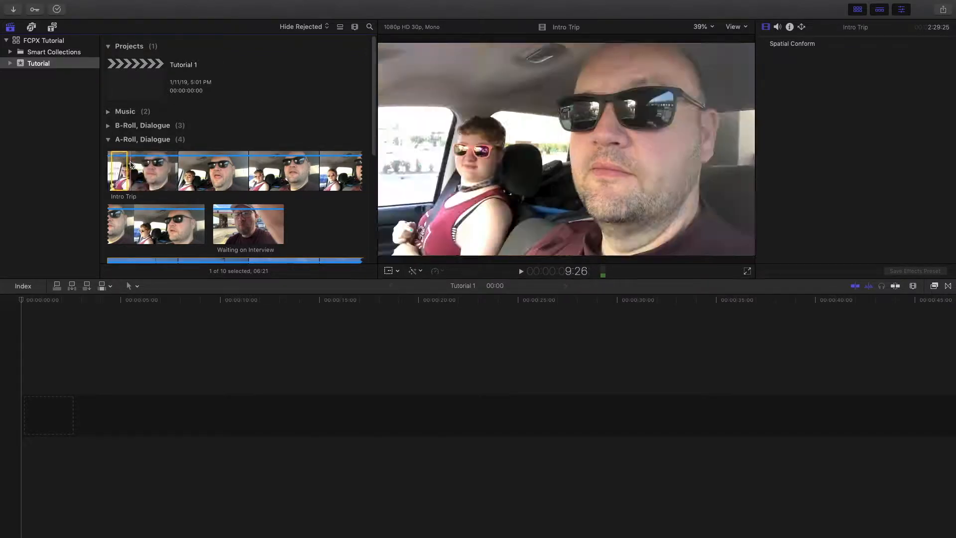
Place the marked Intro Trip range at the start of the timeline and play it back
drag(120, 162, 48, 355)
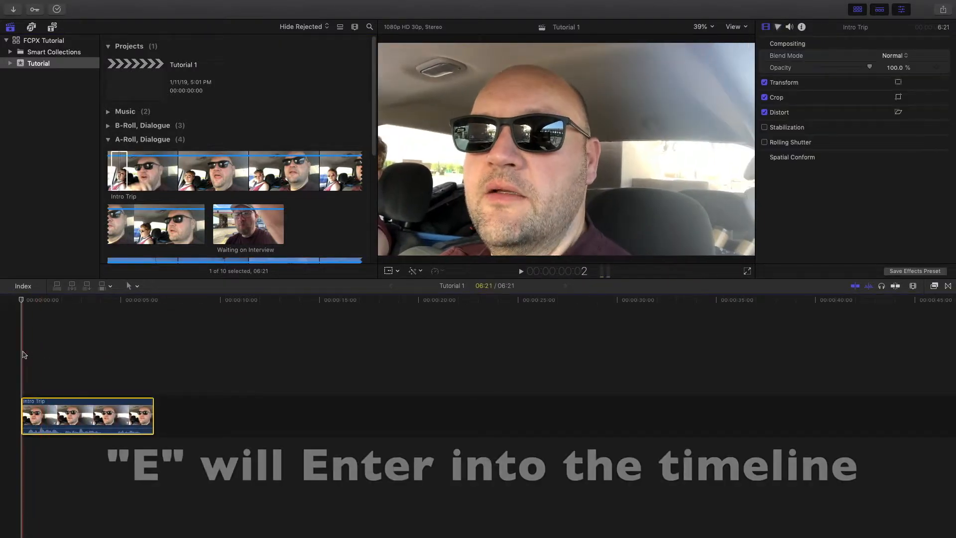
key(space)
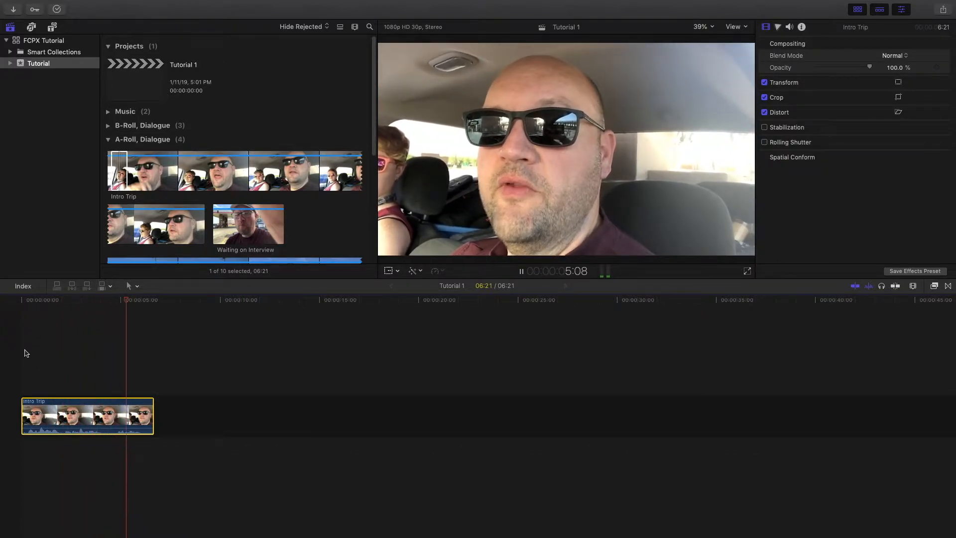
key(space)
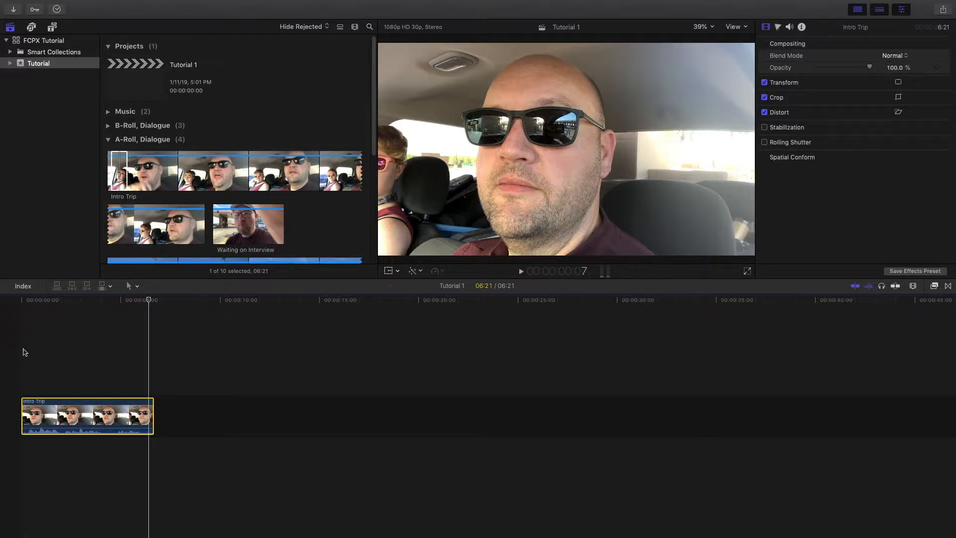
Extend the Intro Trip selection to the whole source clip, add it after the first timeline clip, and delete it again
click(126, 171)
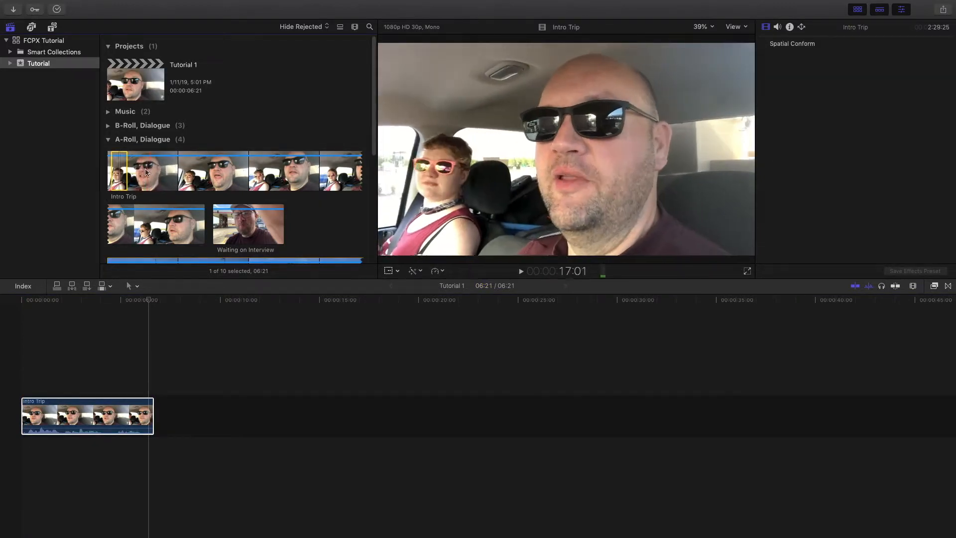
drag(127, 171, 203, 232)
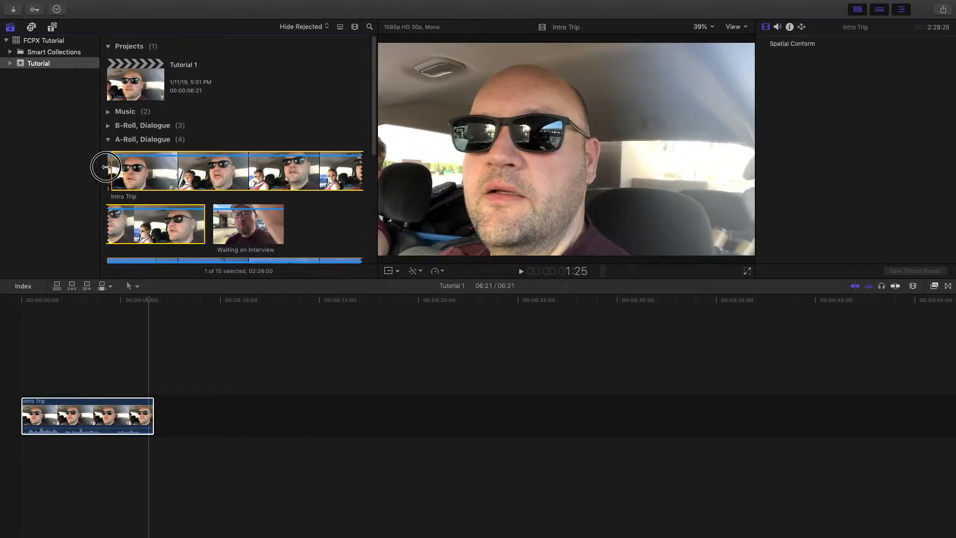
drag(106, 166, 185, 393)
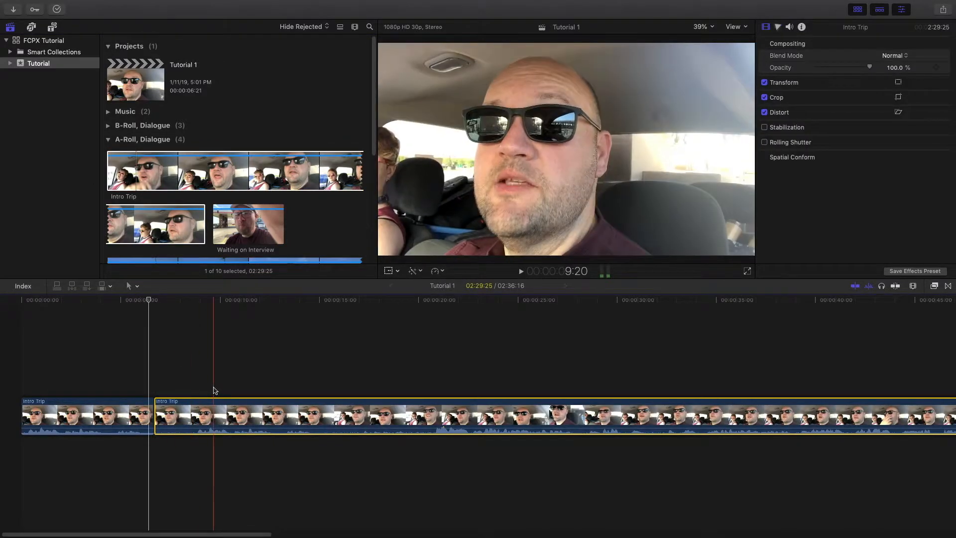
click(126, 165)
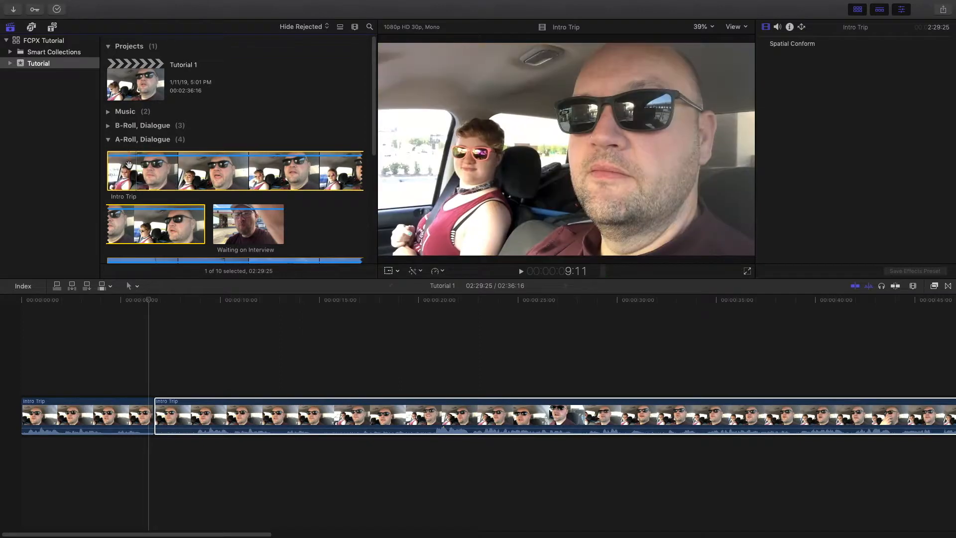
click(174, 415)
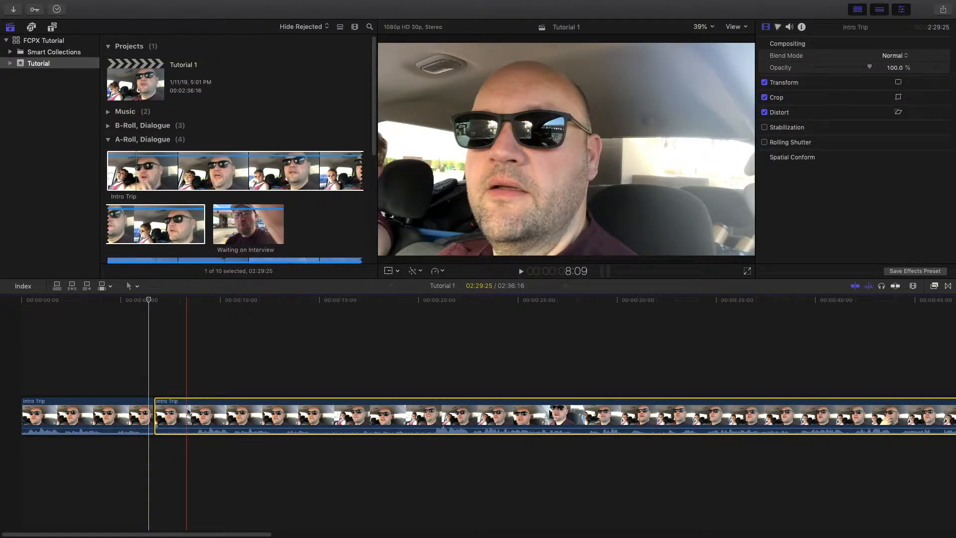
key(Delete)
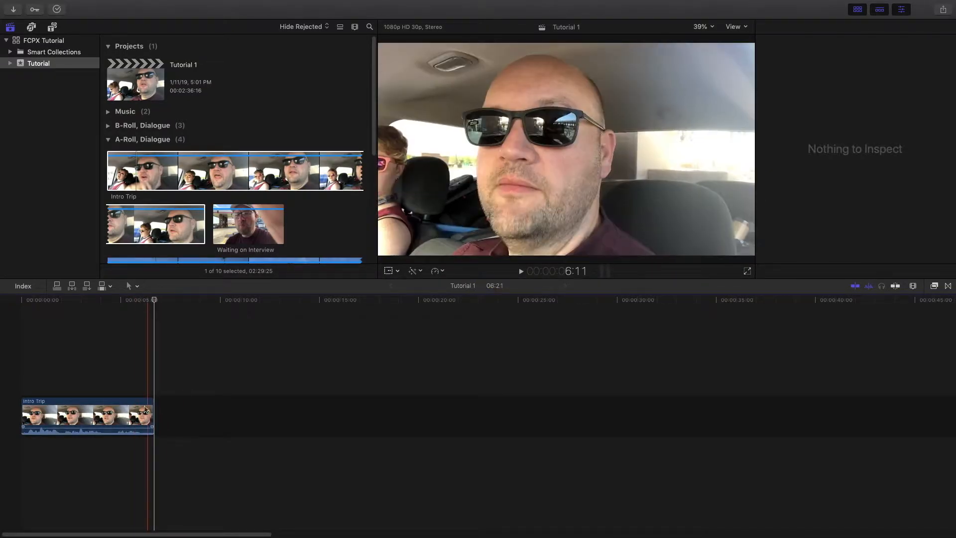
Trim the end of the Intro Trip clip in the timeline to a duration of 6:15
mouse_move(153, 408)
mouse_down()
mouse_move(586, 402)
mouse_move(66, 417)
mouse_move(147, 415)
mouse_up()
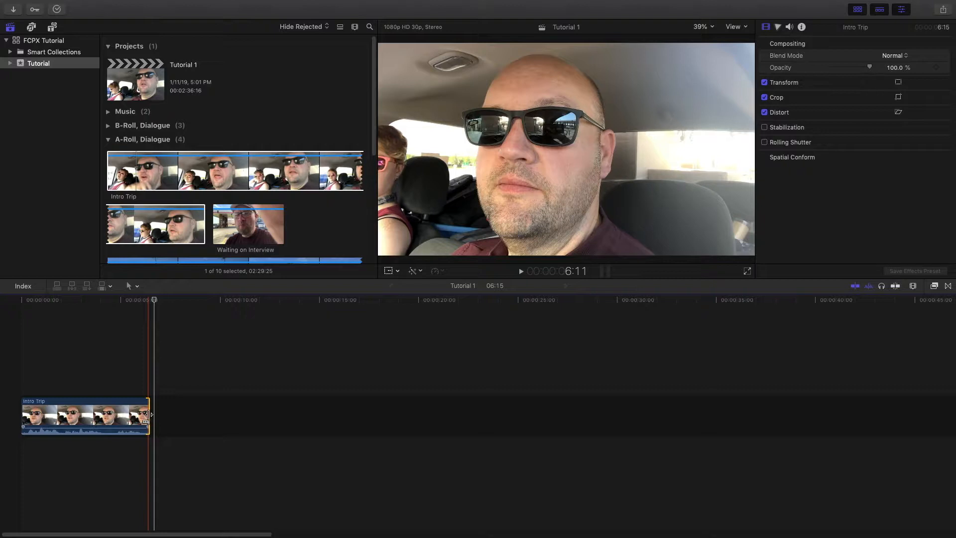
Trim the start of the Intro Trip clip in the timeline to a duration of 6:14
click(23, 414)
drag(21, 413, 47, 417)
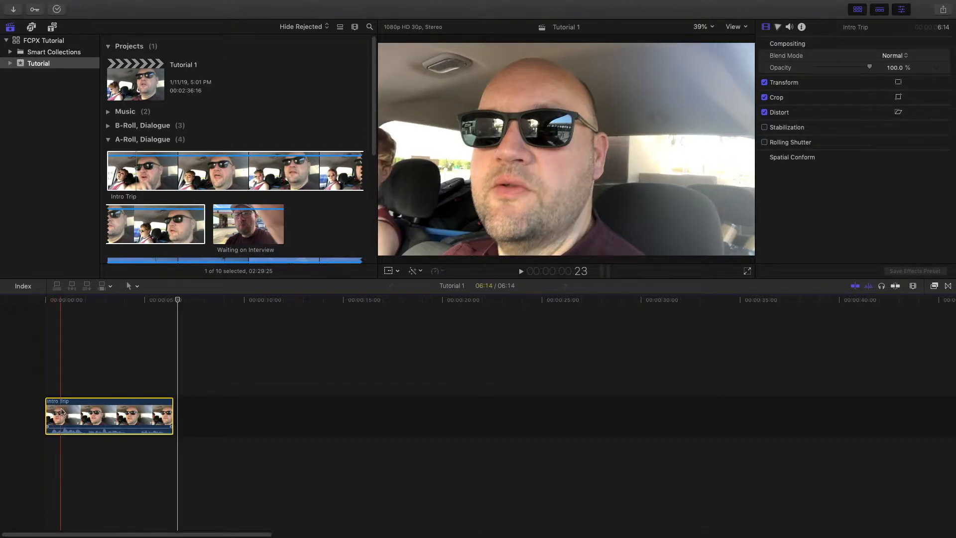
Replace the trimmed timeline clip with the whole Intro Trip source clip and turn off audio skimming
key(Delete)
drag(167, 171, 97, 424)
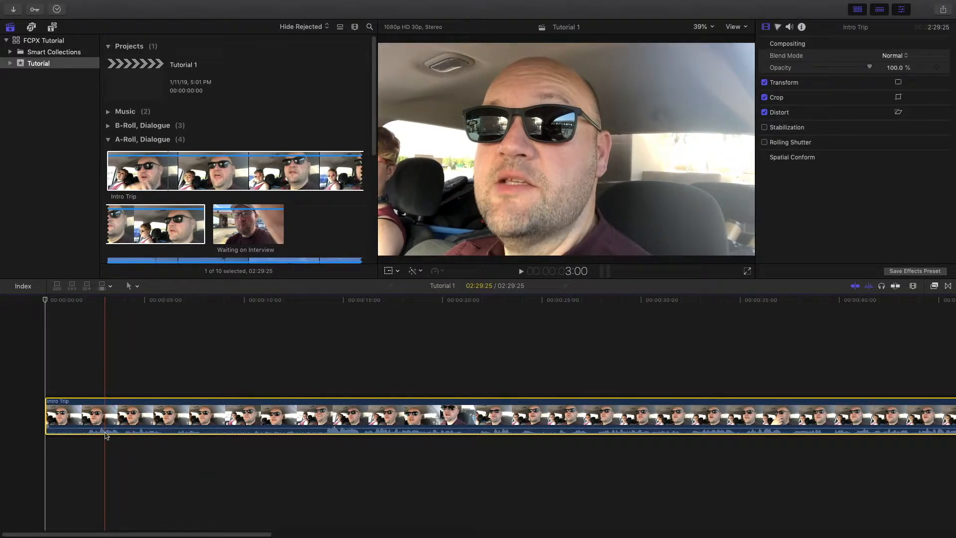
click(869, 287)
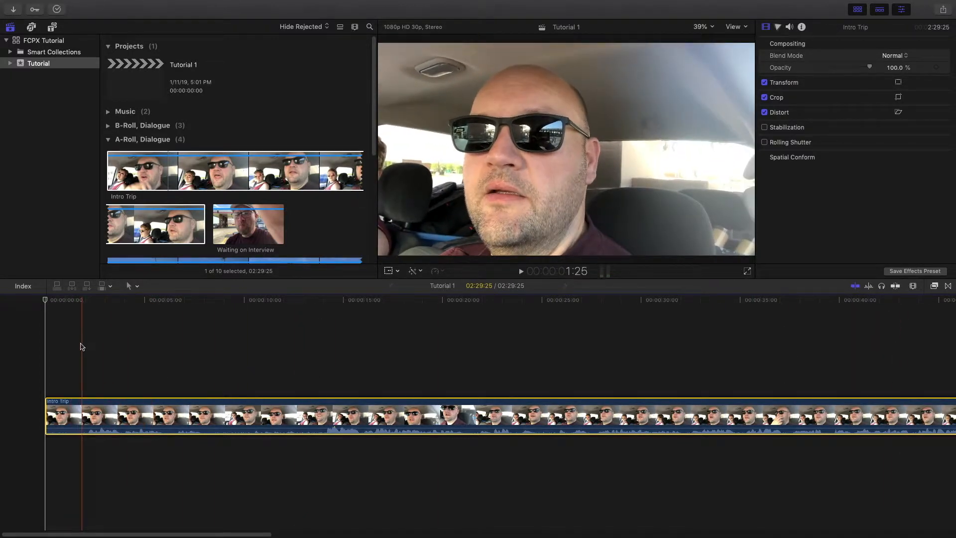
Blade the Intro Trip clip in the timeline at 2:02 and again 6:03 after that cut
click(137, 286)
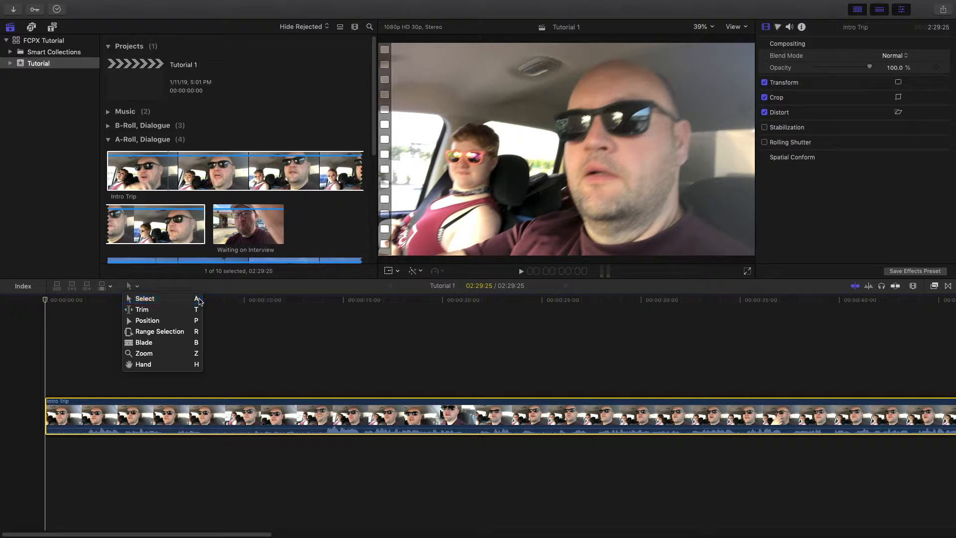
click(196, 342)
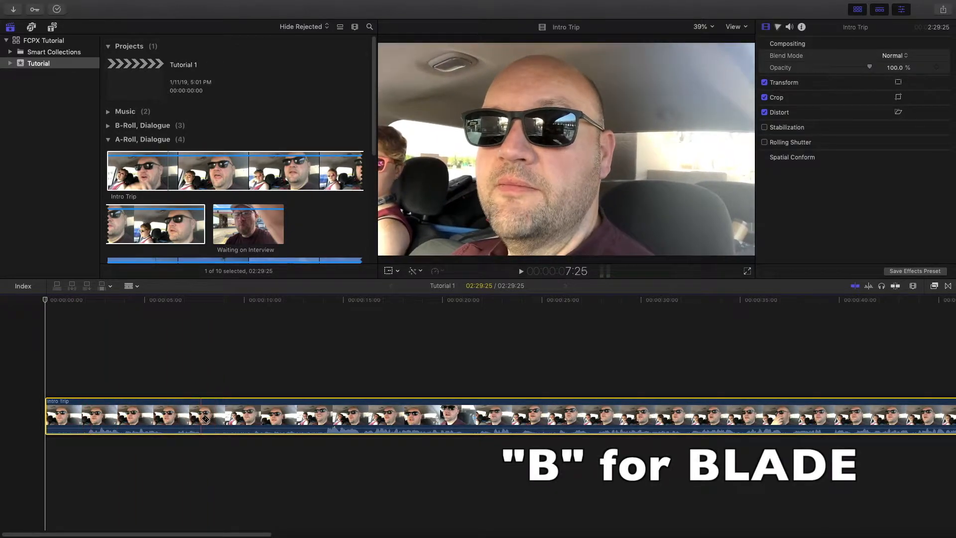
click(89, 413)
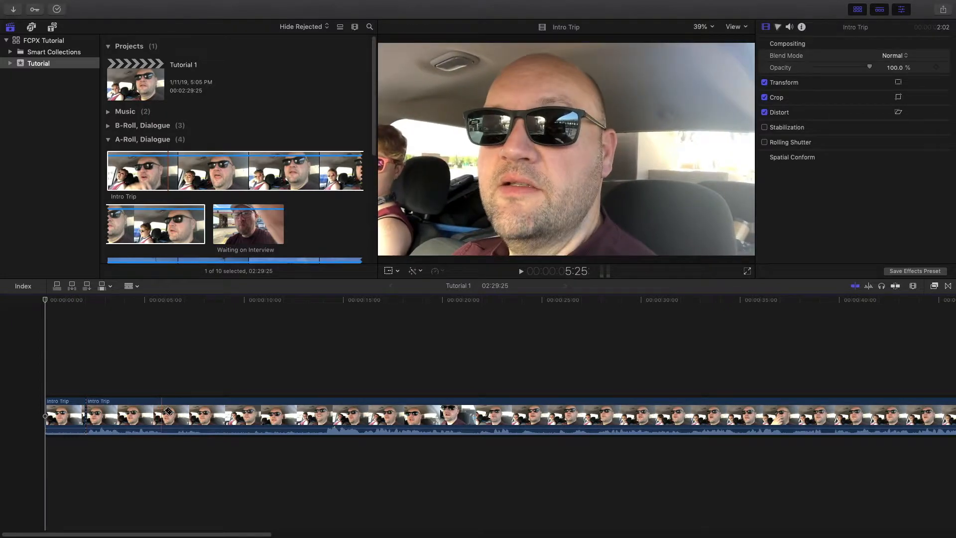
click(211, 409)
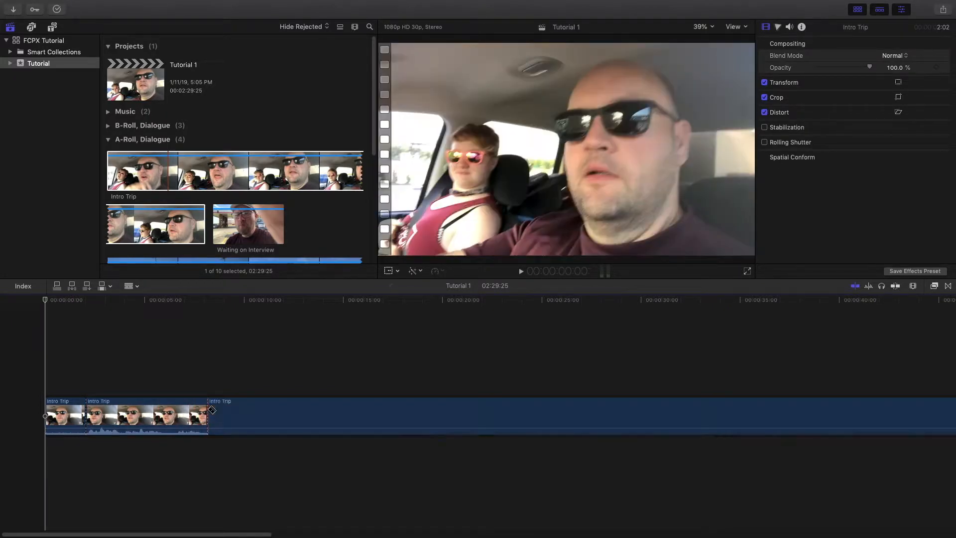
Delete the first and last pieces of the cut Intro Trip clip, keeping only the middle piece
key(a)
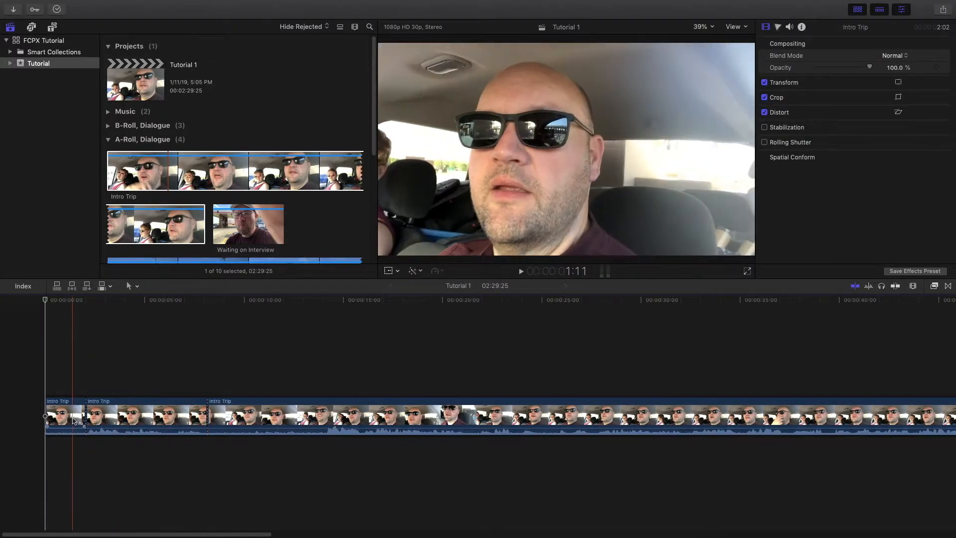
key(t)
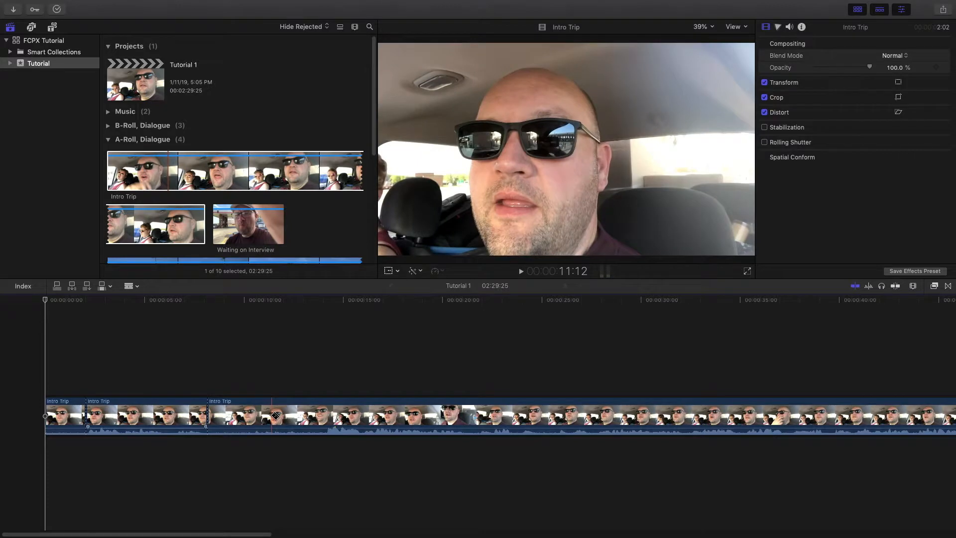
key(a)
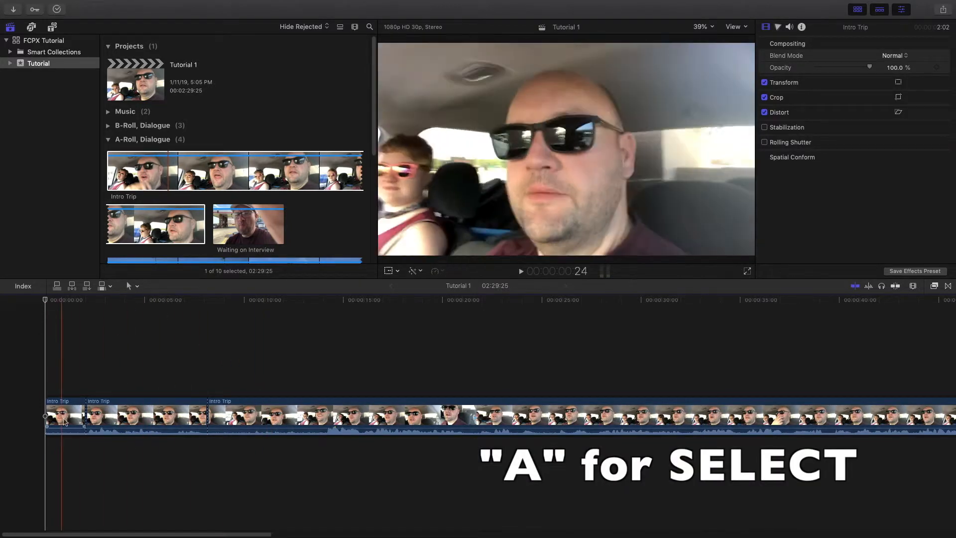
click(64, 420)
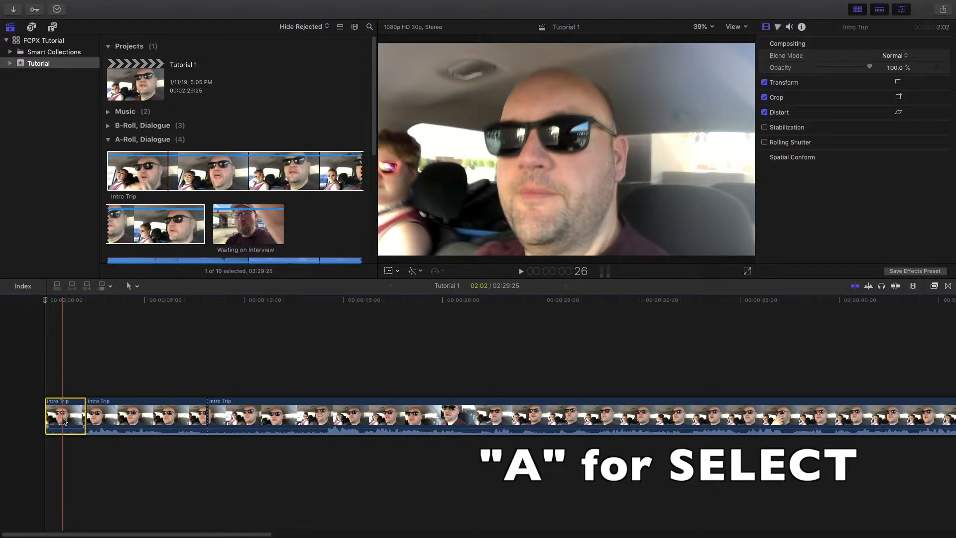
key(Delete)
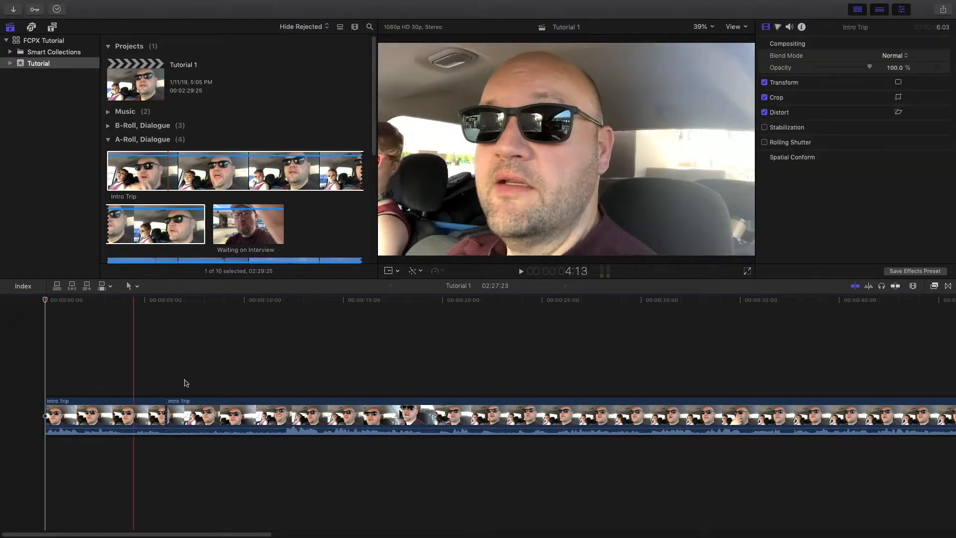
click(239, 405)
key(Delete)
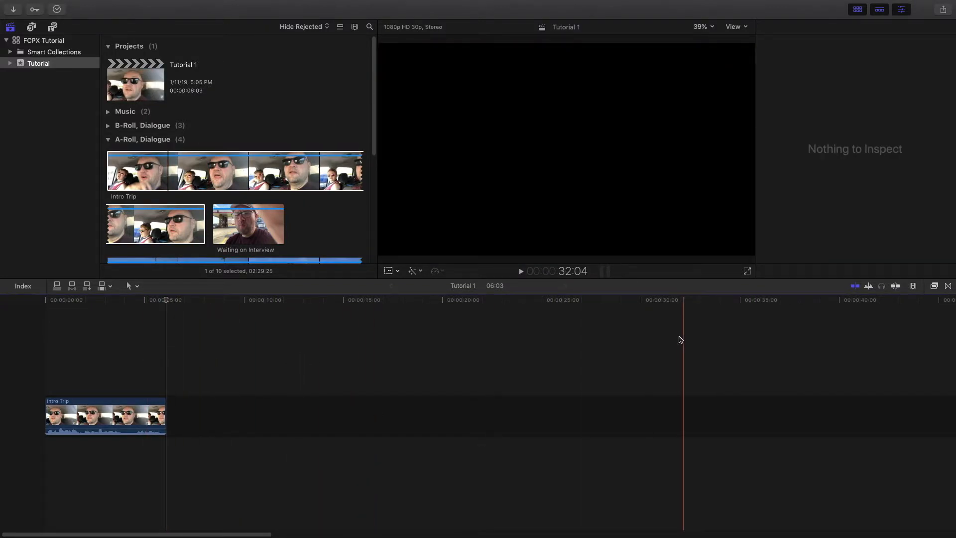
Play back the Intro Trip clip and extend its end in the timeline to a duration of 7:04
key(space)
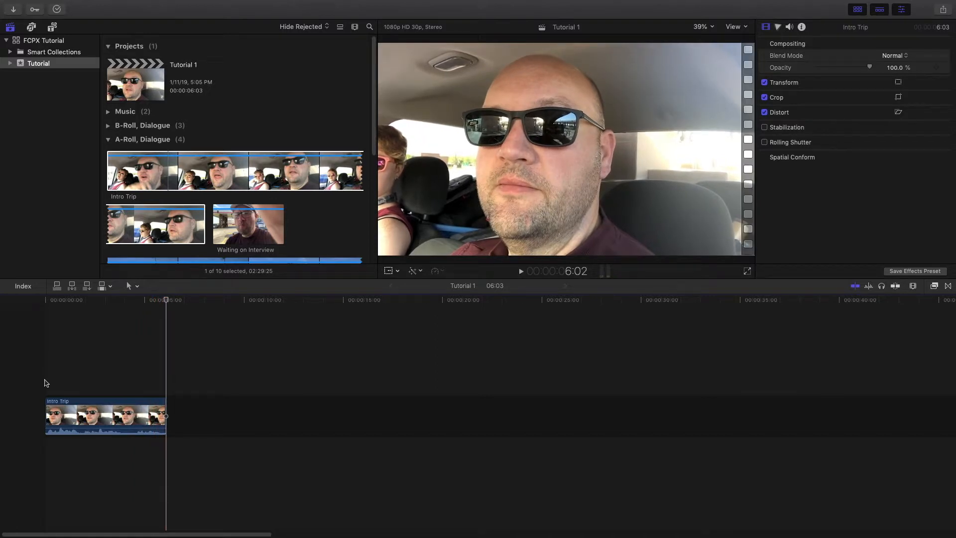
drag(165, 399, 186, 401)
key(space)
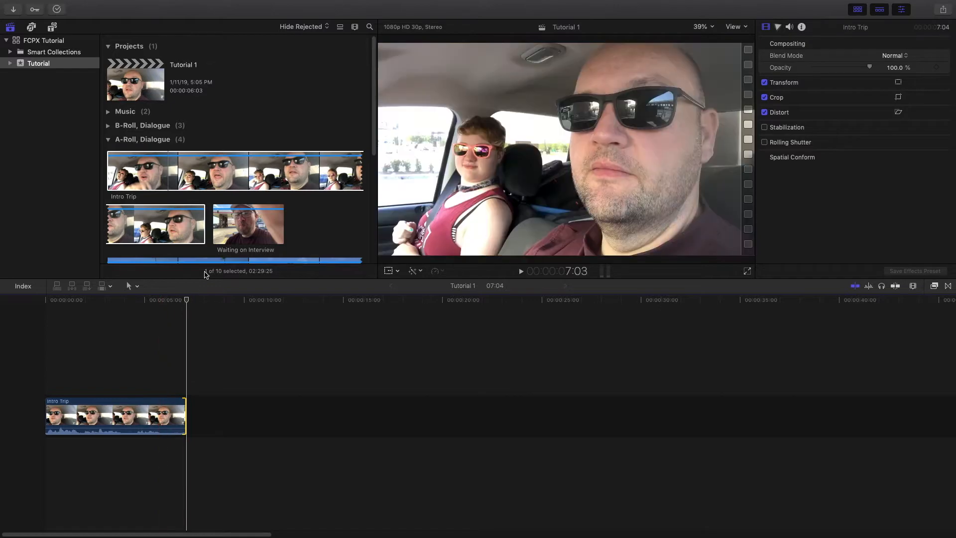
Add the whole Waiting on Interview clip after Intro Trip, then blade off and delete its first 15:11
click(236, 221)
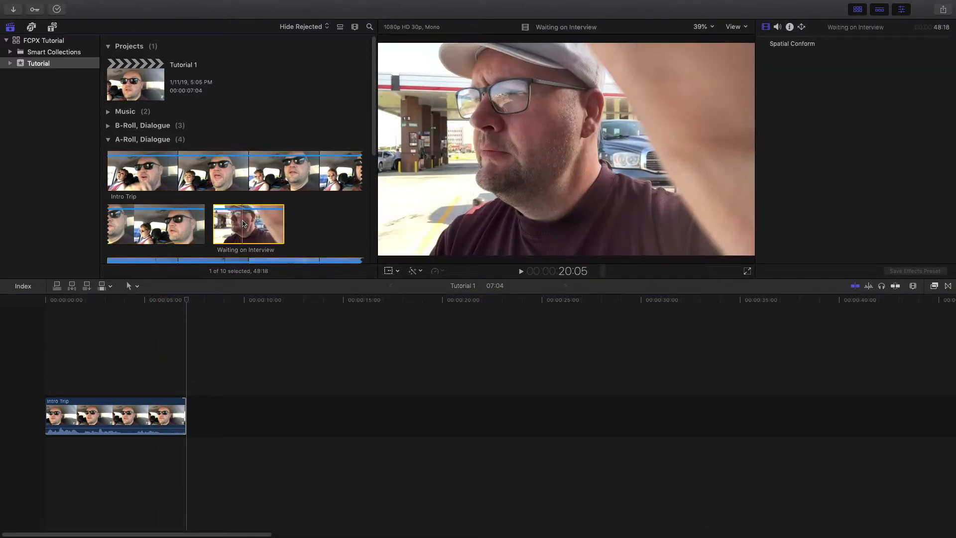
drag(241, 217, 225, 410)
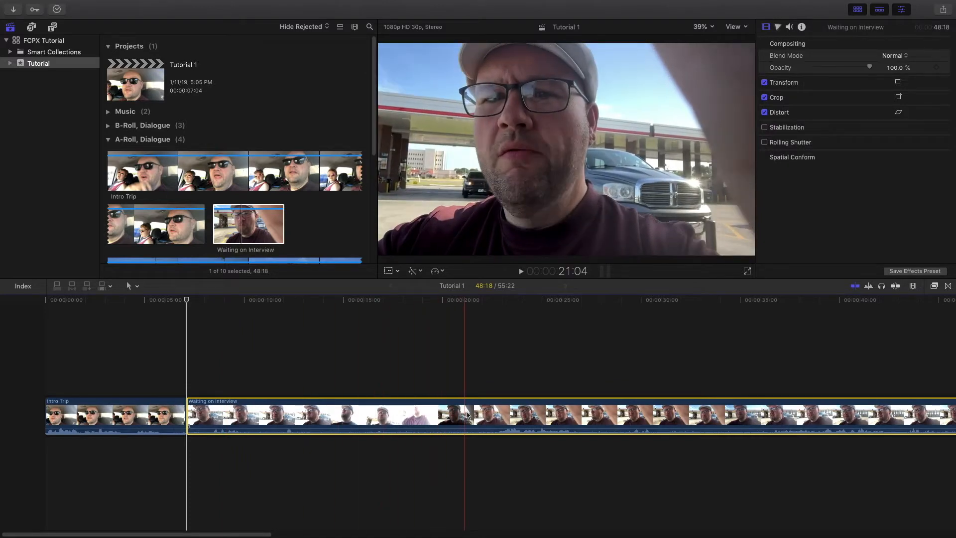
key(b)
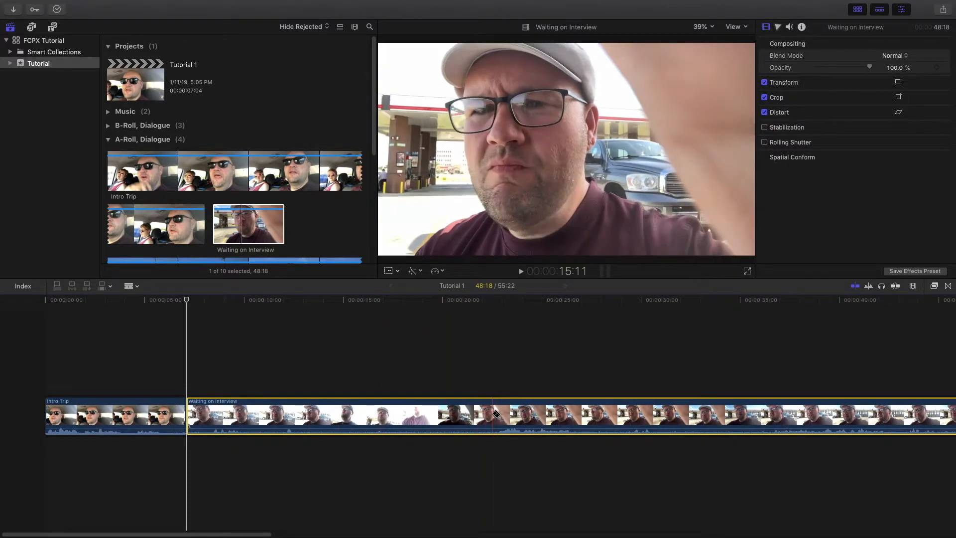
click(491, 413)
key(a)
click(437, 418)
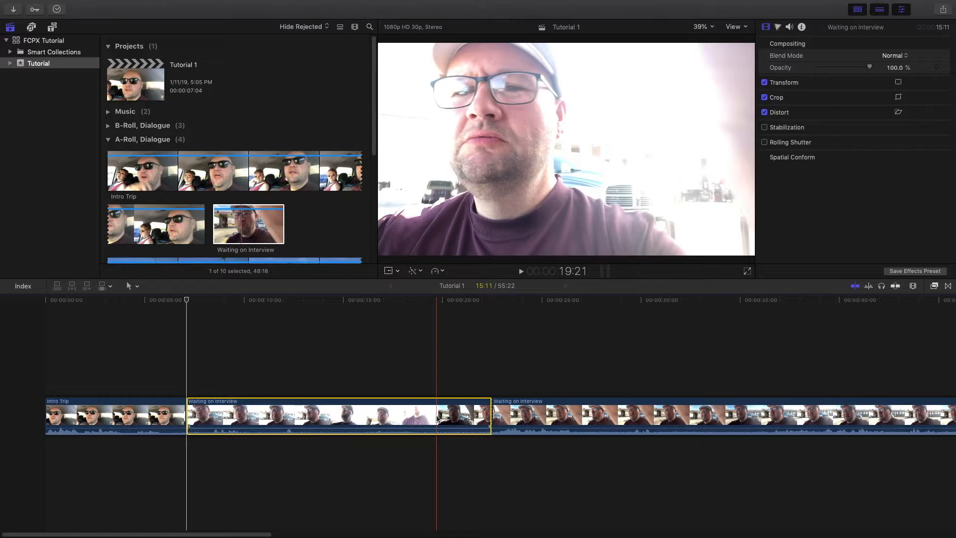
key(Delete)
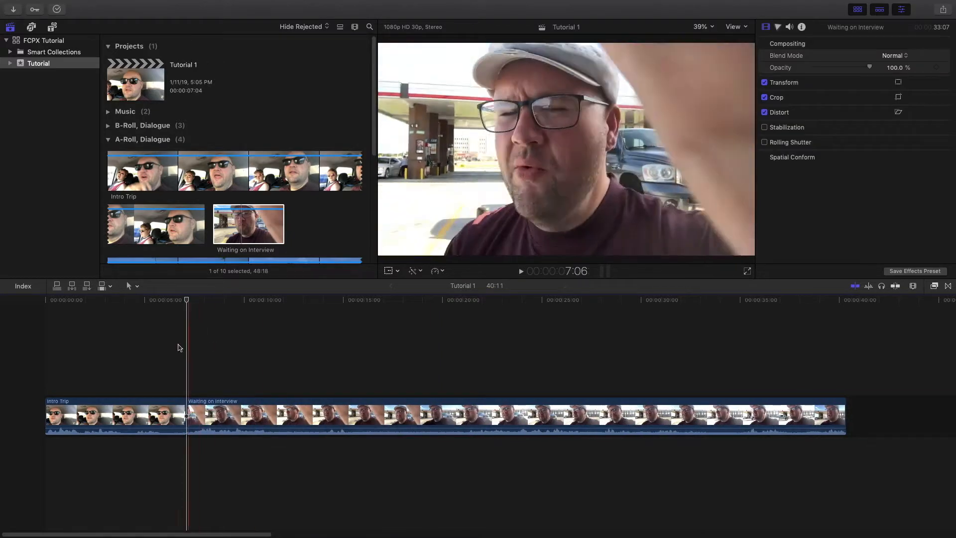
Play the Waiting on Interview clip, blade it 4:17 after its start, and delete the piece after the cut
key(space)
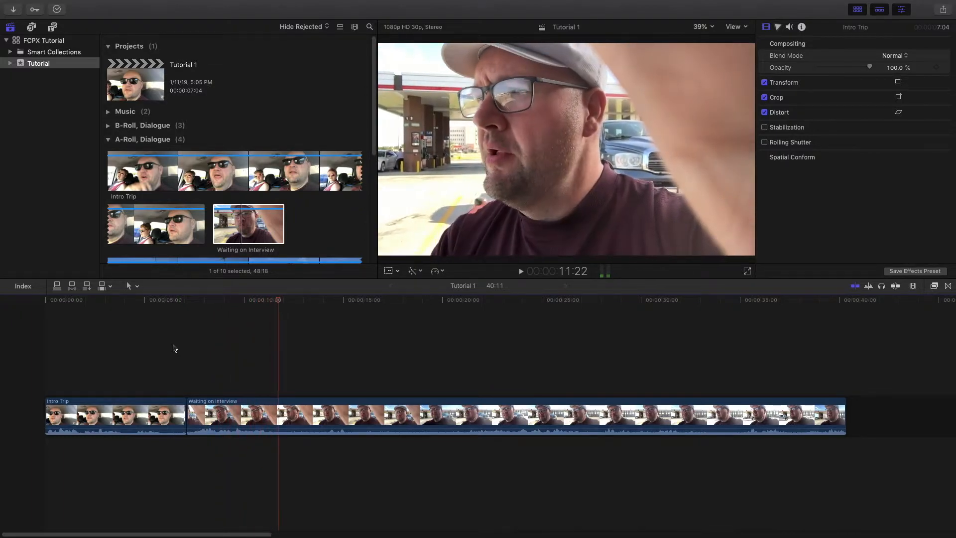
key(space)
key(b)
click(278, 415)
key(a)
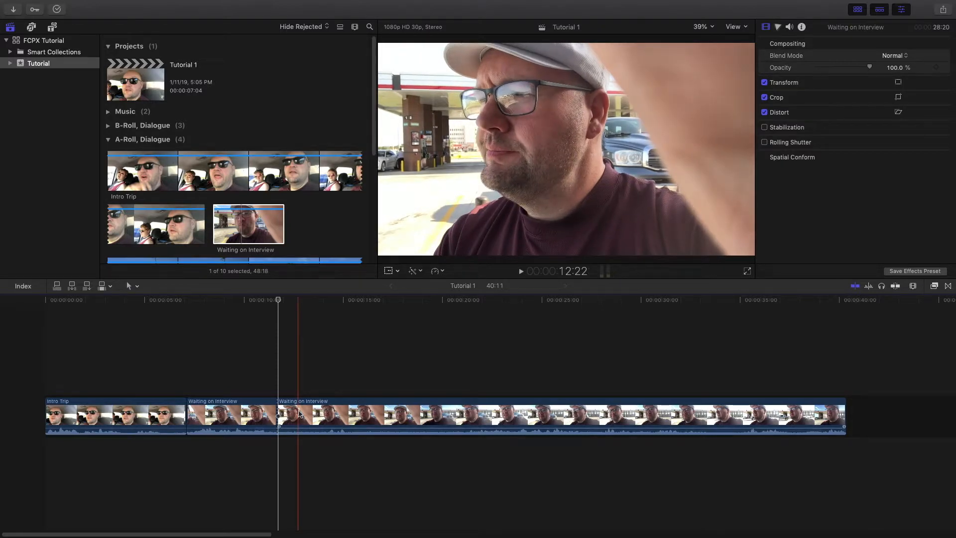
click(300, 414)
key(Delete)
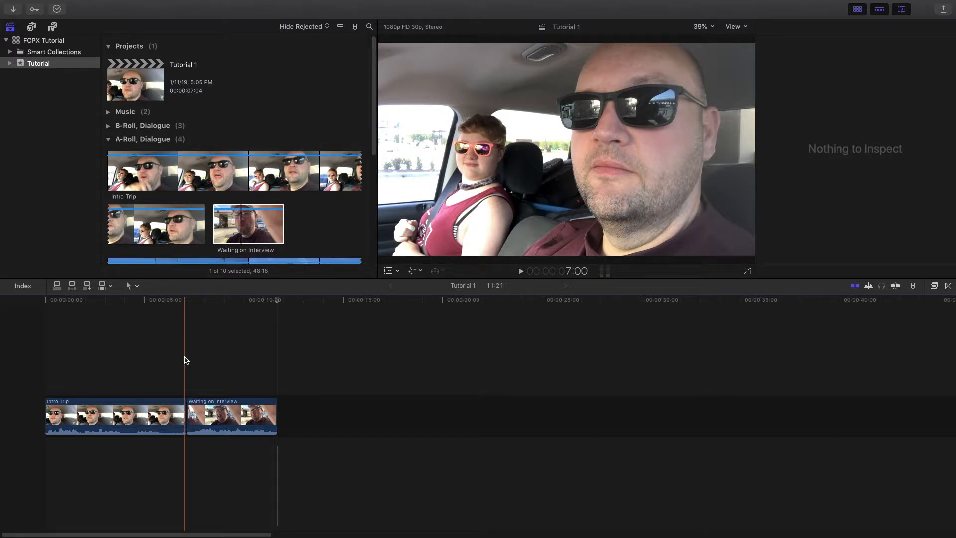
Play back the cut between Intro Trip and Waiting on Interview and look over the available editing tools
click(186, 360)
key(space)
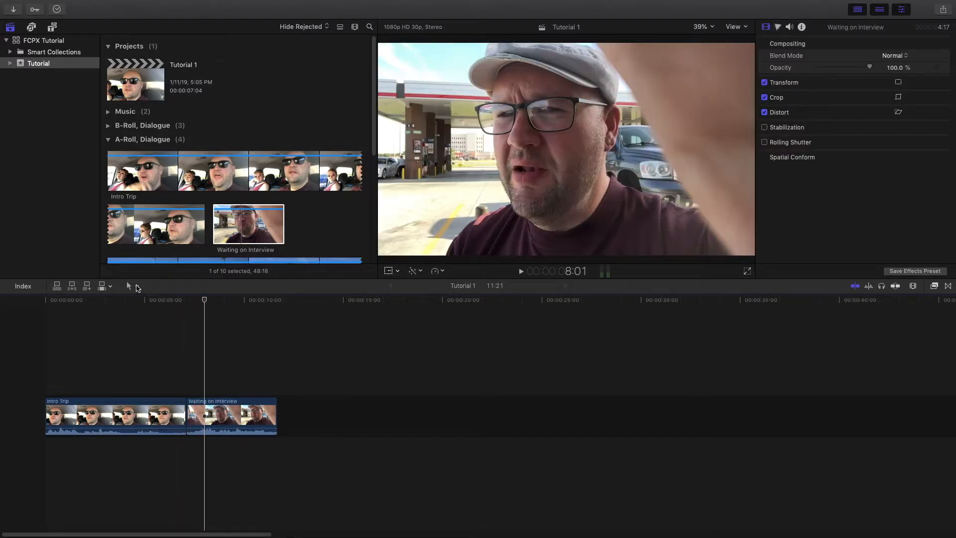
click(137, 287)
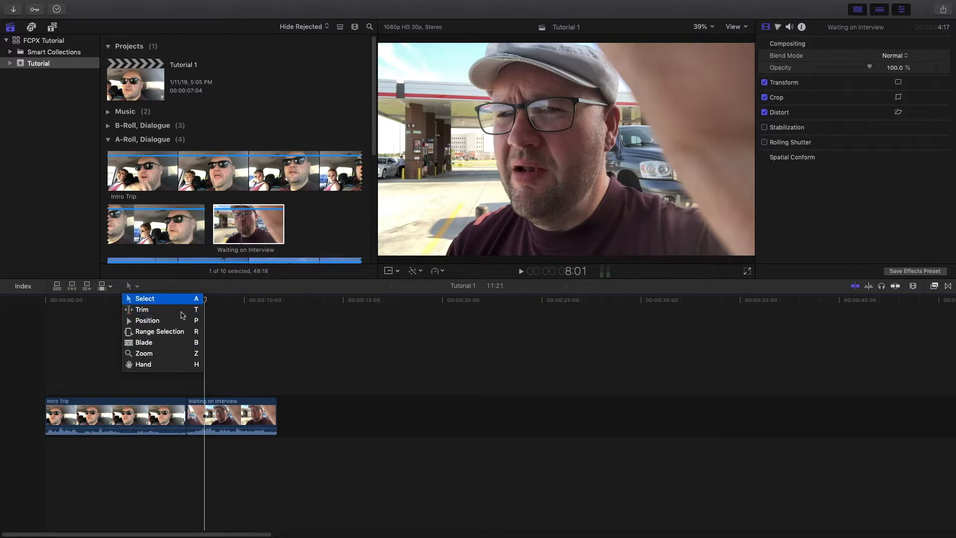
click(250, 306)
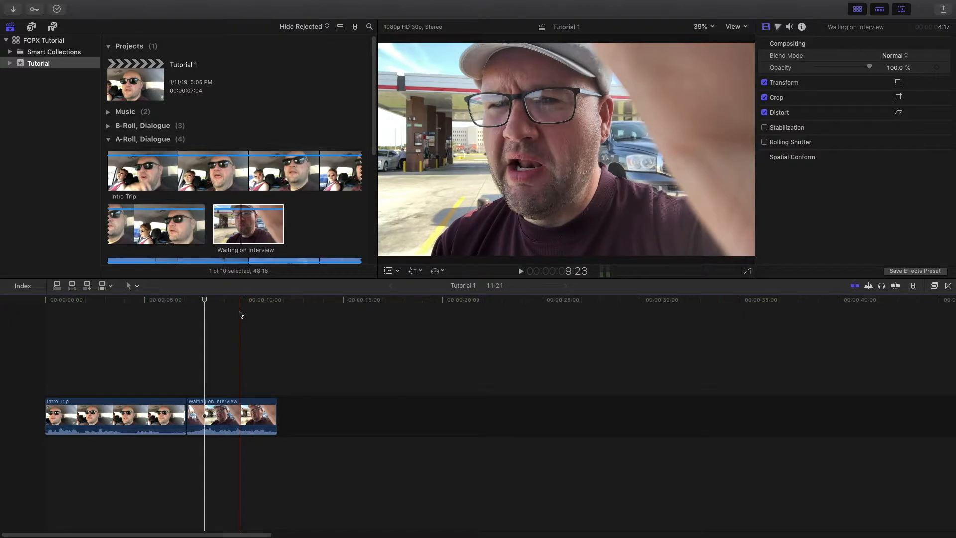
Show each browser clip as a single thumbnail and expand the B-Roll, Dialogue group
scroll(235, 224, down, 10)
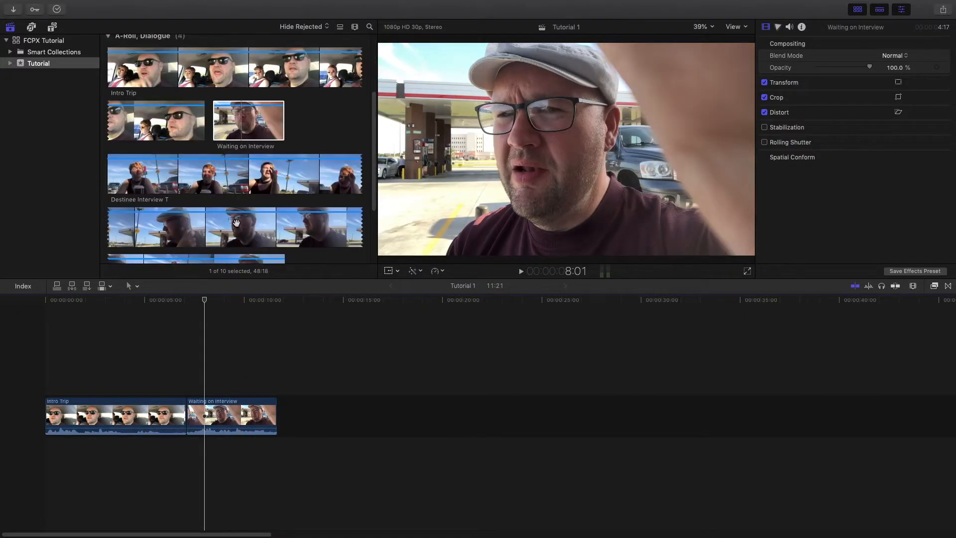
scroll(236, 224, up, 10)
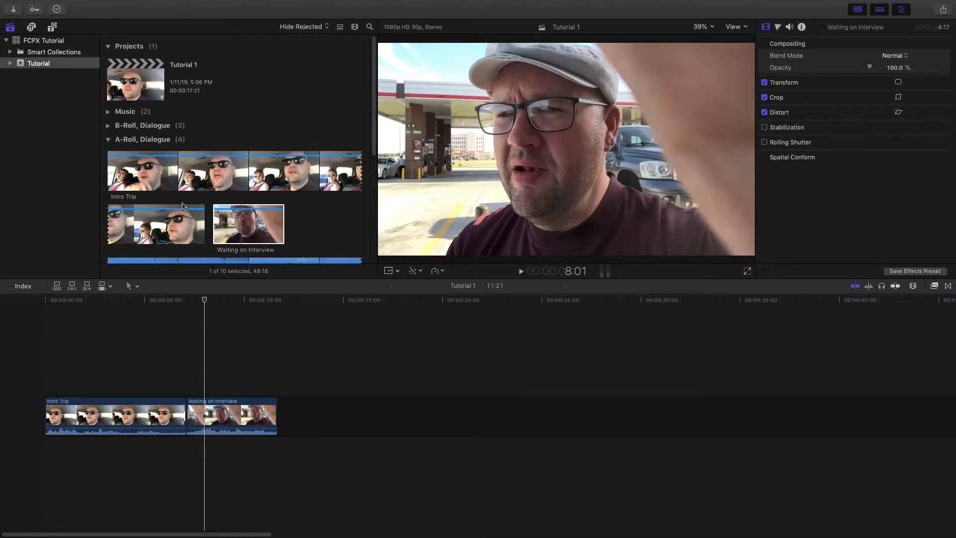
click(355, 28)
drag(360, 69, 318, 69)
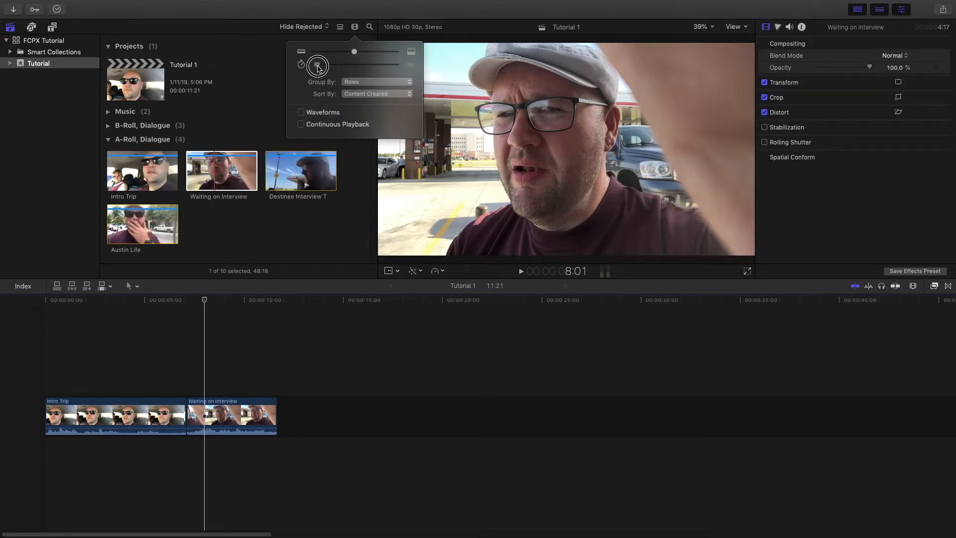
click(229, 128)
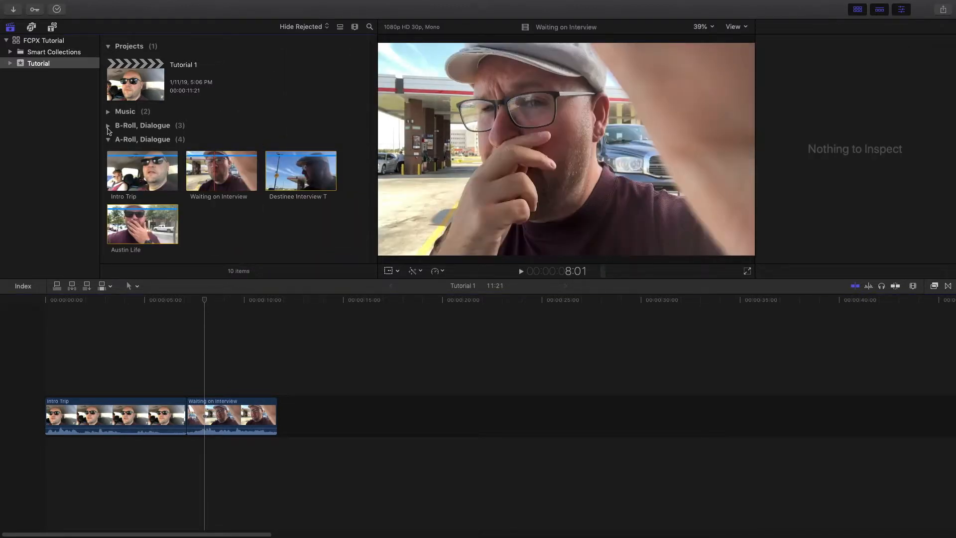
click(107, 125)
Add the whole Roadway B-Roll clip to the timeline after Waiting on Interview
click(207, 110)
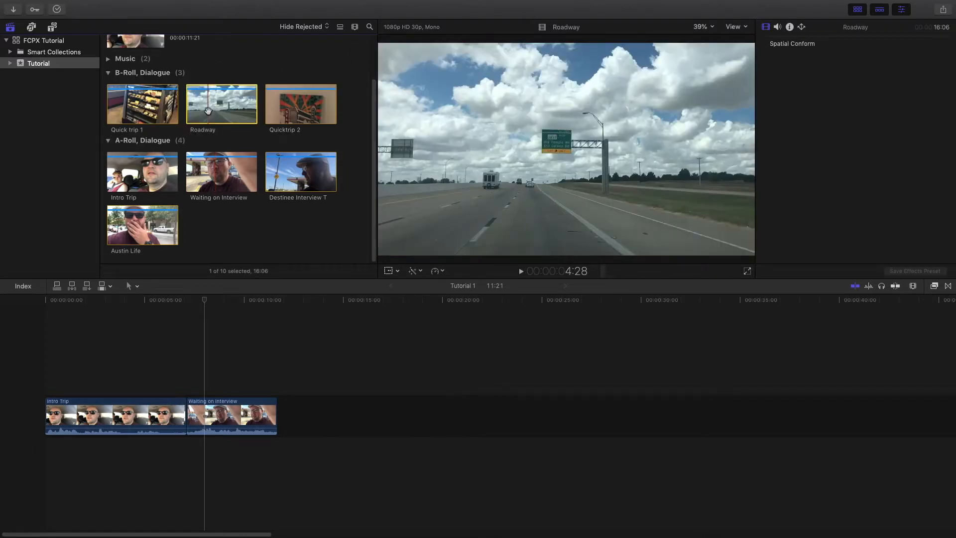
drag(210, 111, 313, 401)
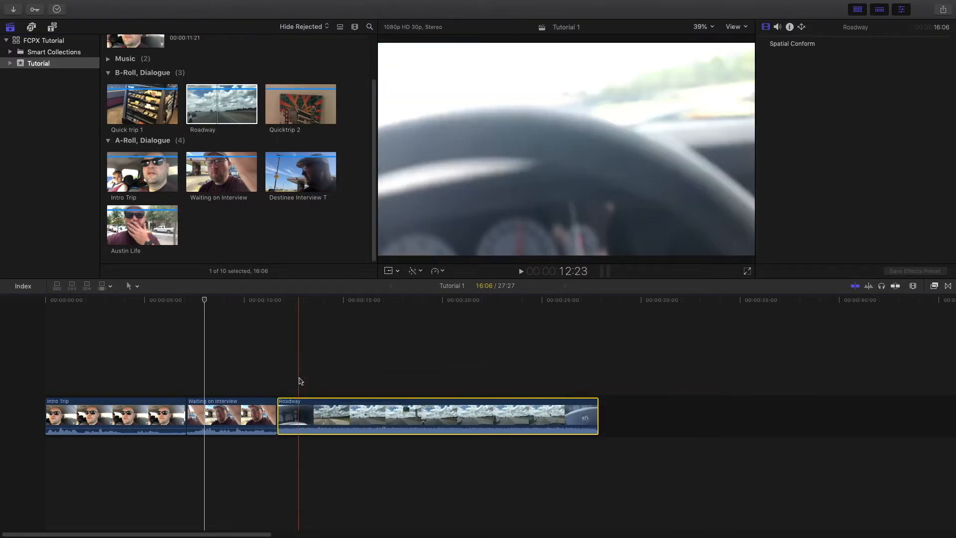
Play the Roadway clip, blade it 3:20 after its start, and delete the piece before the cut
key(space)
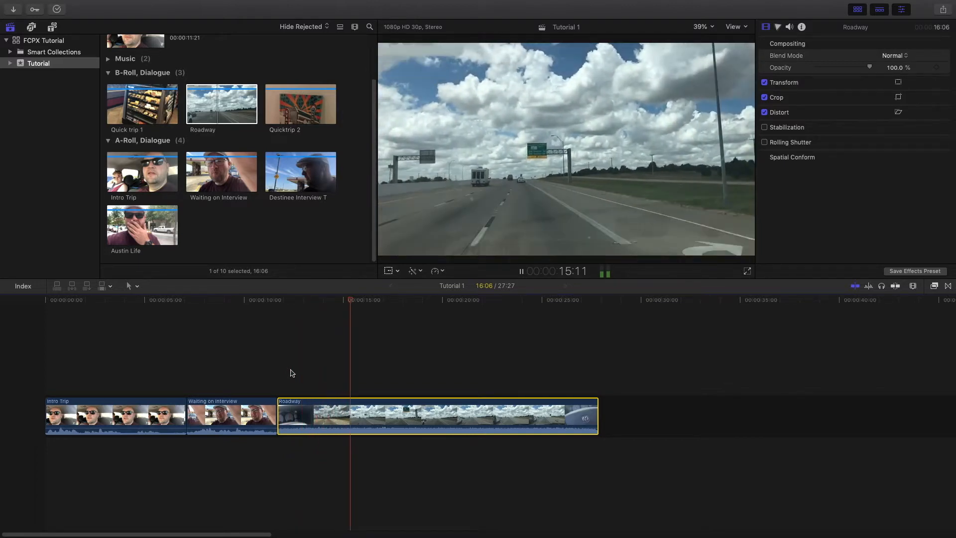
key(space)
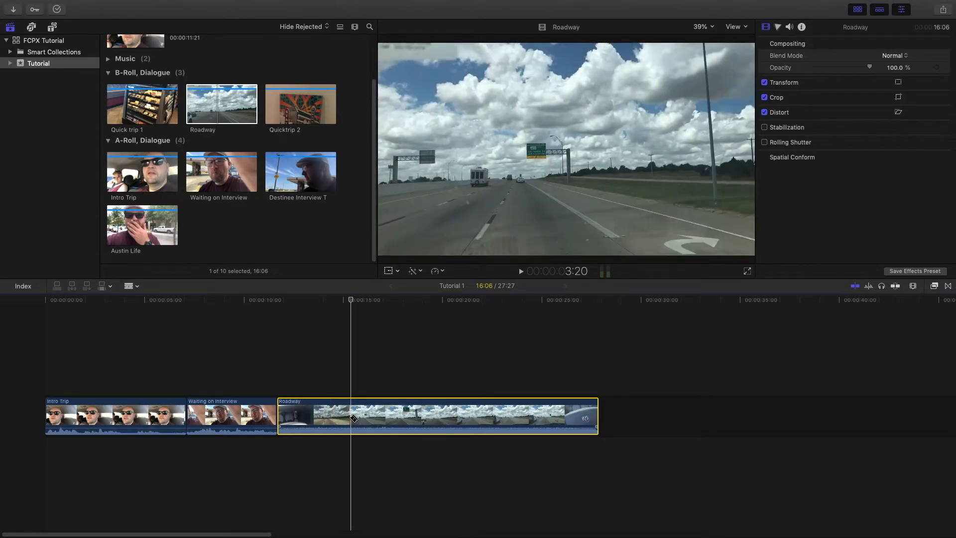
click(351, 419)
key(a)
click(336, 419)
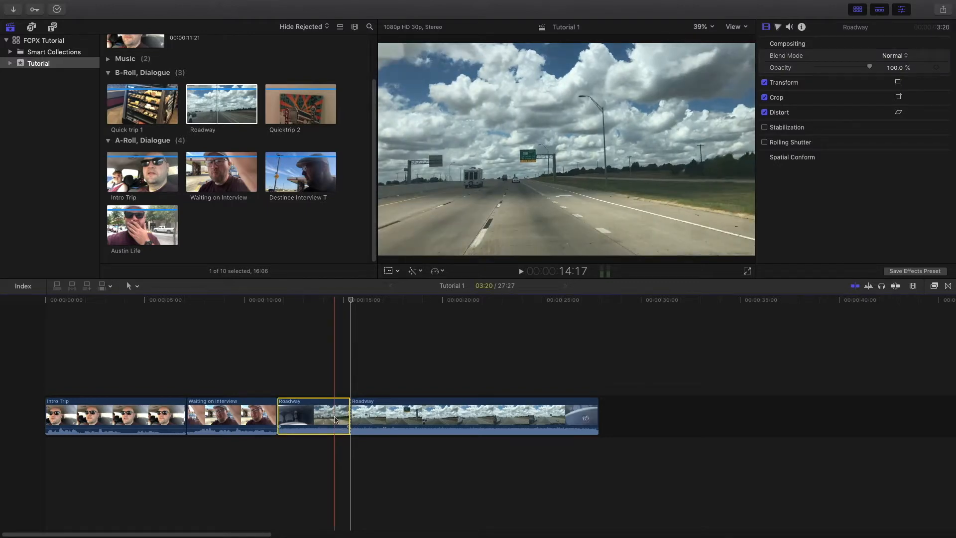
key(Delete)
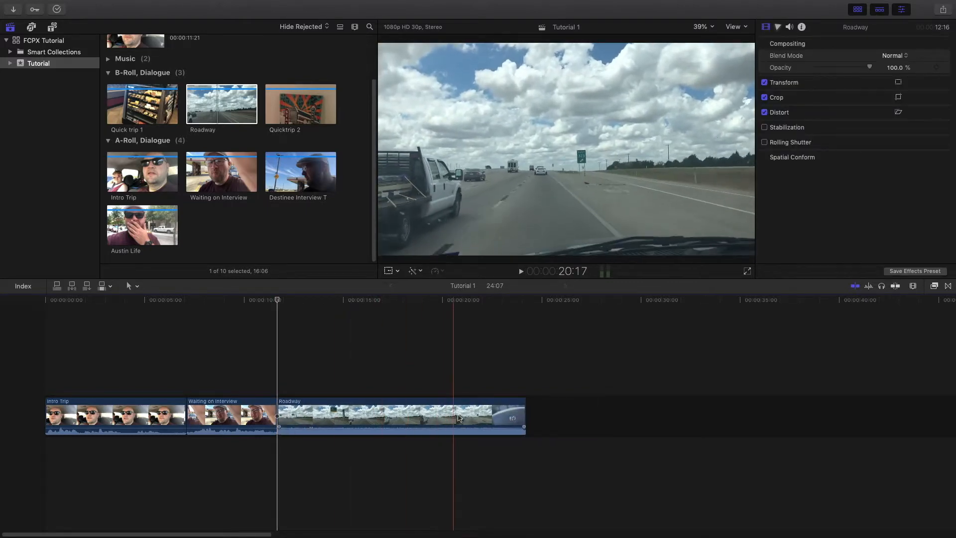
Blade the Roadway clip 10:27 after its new start, where the road footage ends, and delete the closing piece
key(b)
click(494, 416)
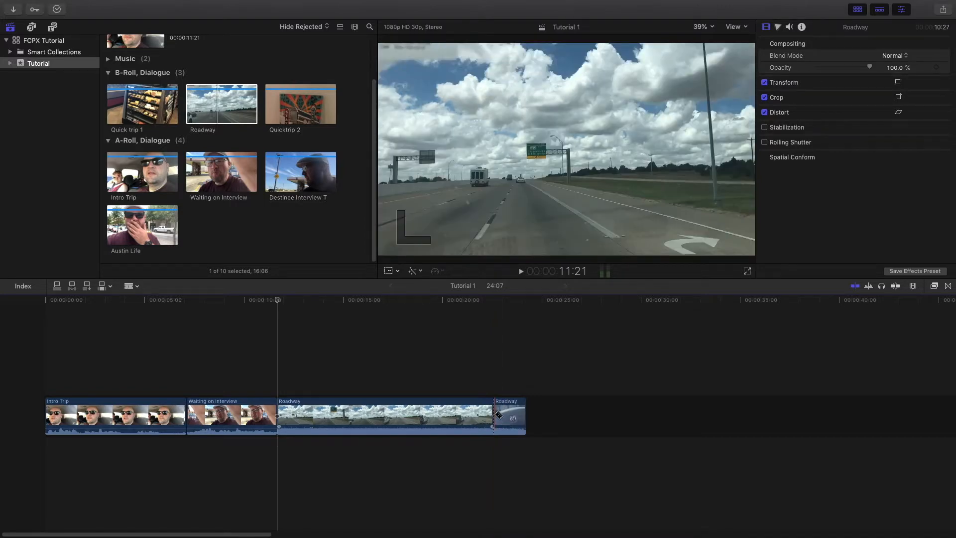
key(a)
key(Delete)
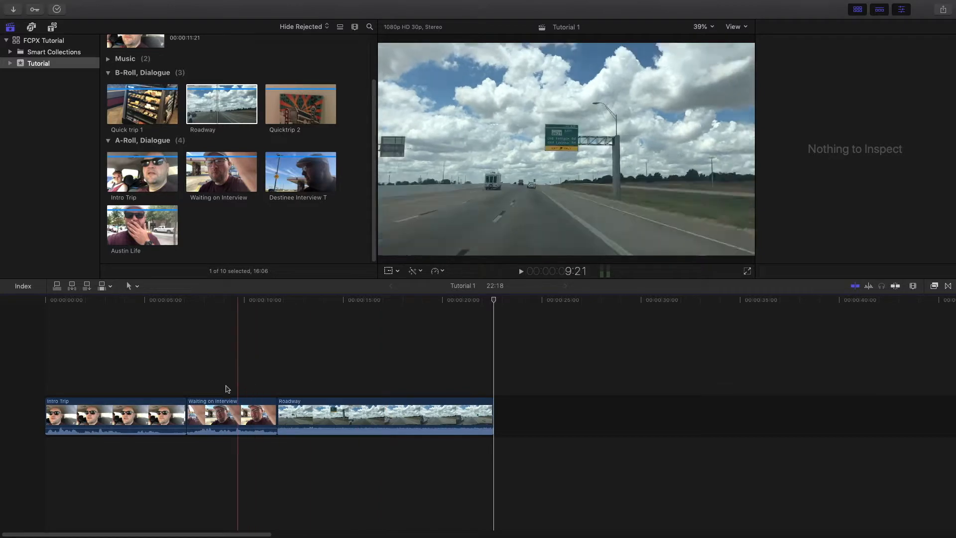
Move the Roadway clip between Intro Trip and Waiting on Interview and play back the new sequence
click(398, 420)
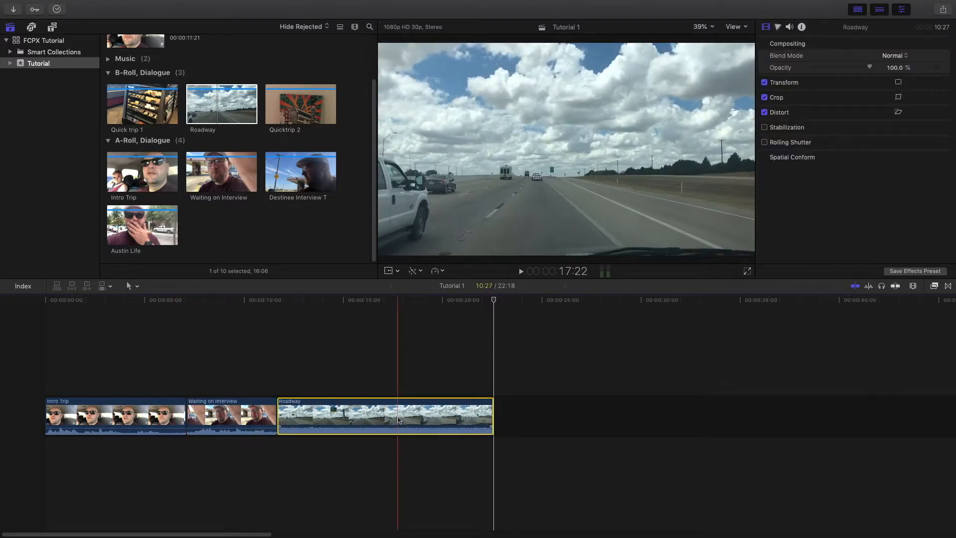
drag(397, 416, 189, 431)
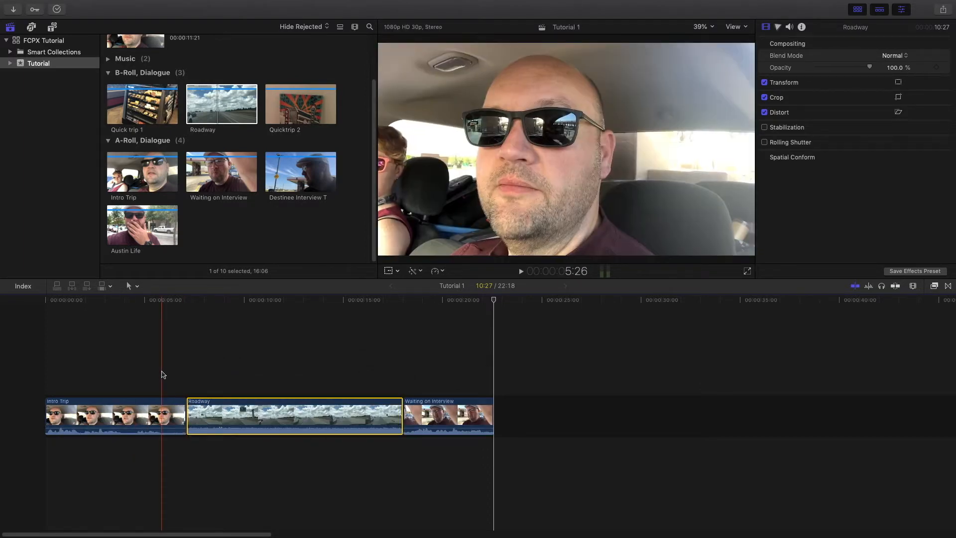
key(space)
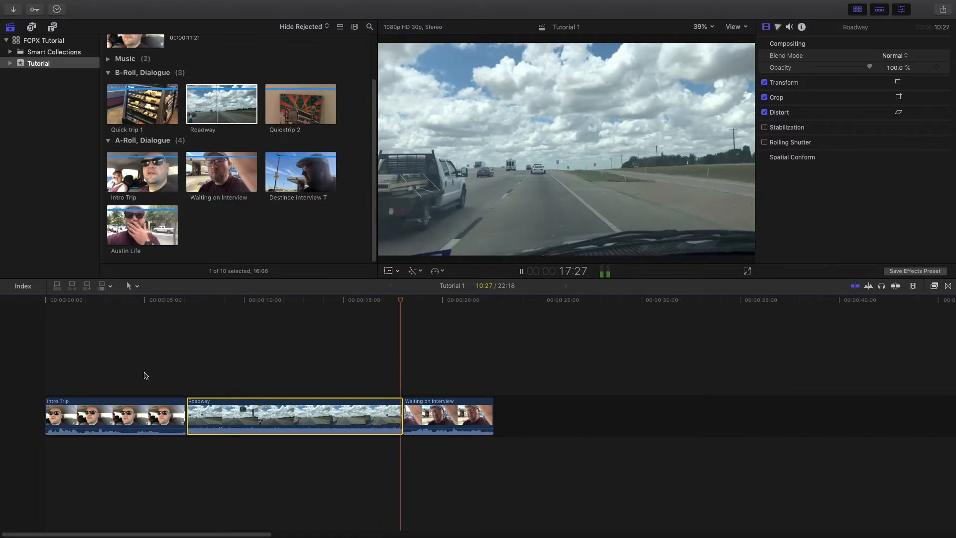
key(space)
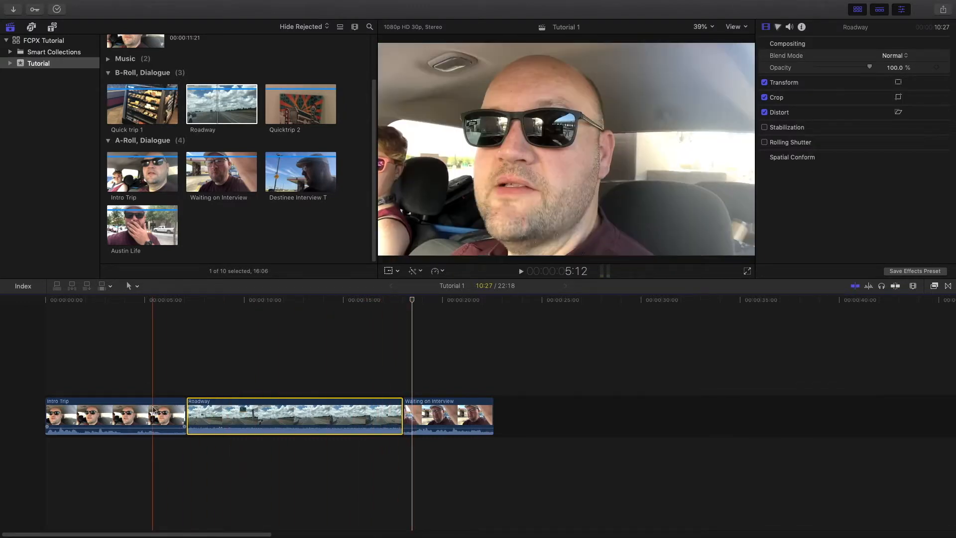
Reorder the timeline clips to Waiting on Interview, Roadway, Intro Trip, and turn on snapping
drag(152, 416, 294, 415)
drag(421, 414, 87, 416)
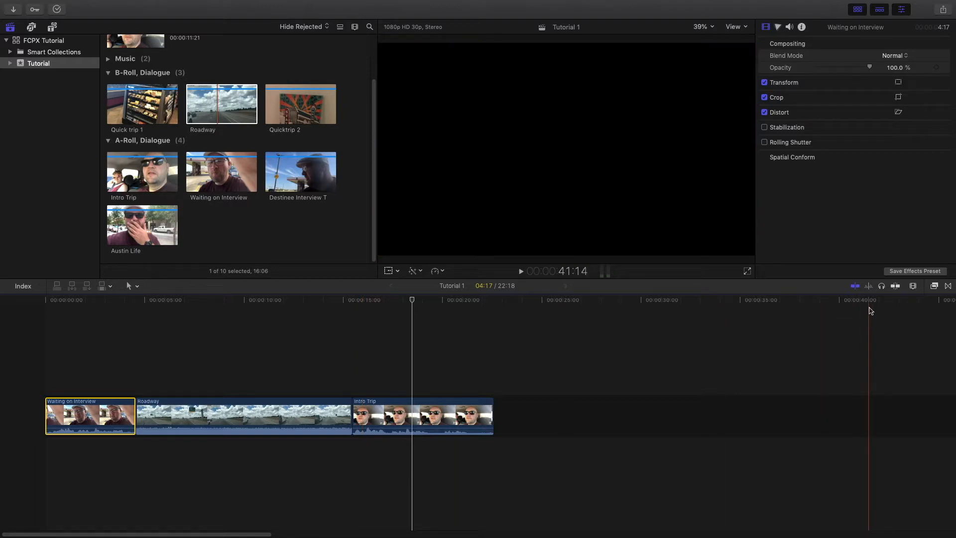
click(895, 288)
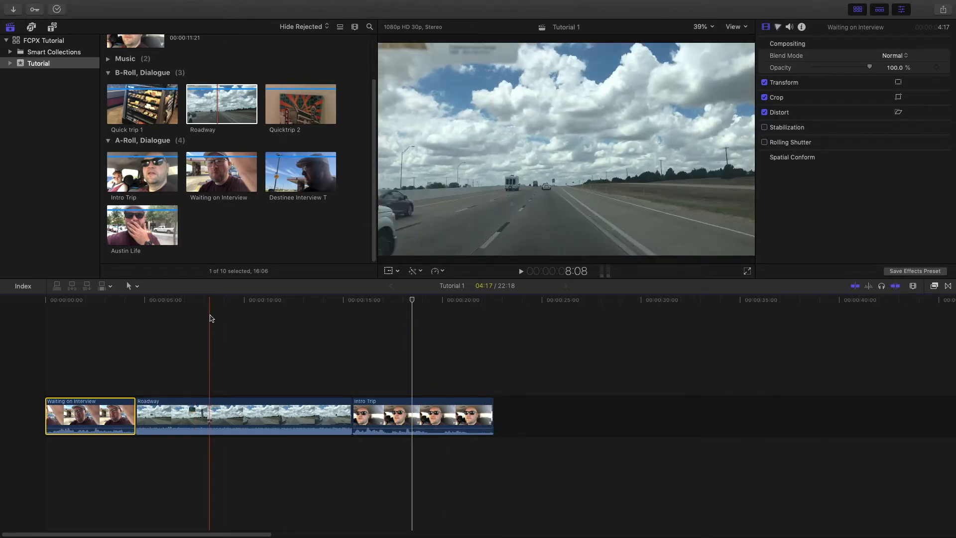
Append the whole Quicktrip 2 clip and lift it above the primary storyline, starting about 4:05 after Intro Trip ends
click(288, 119)
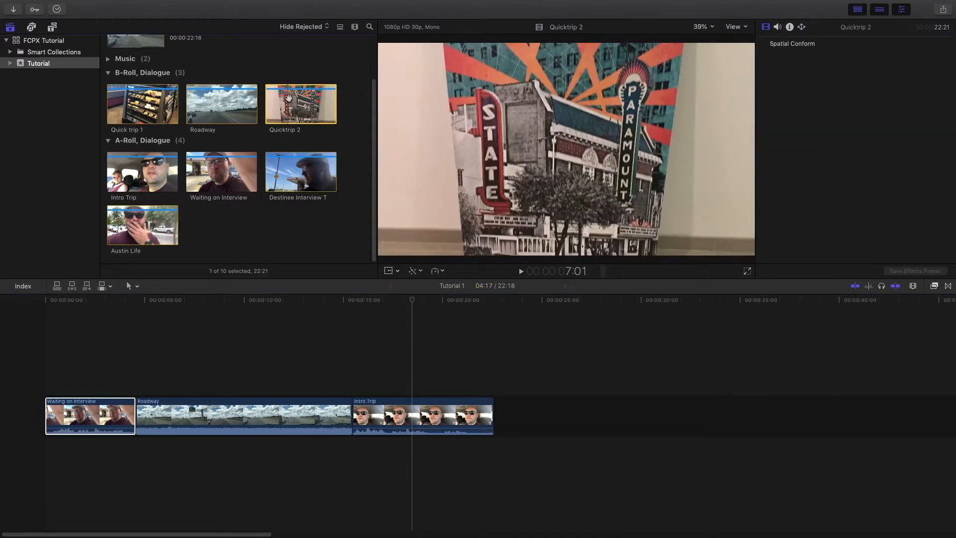
drag(288, 97, 670, 410)
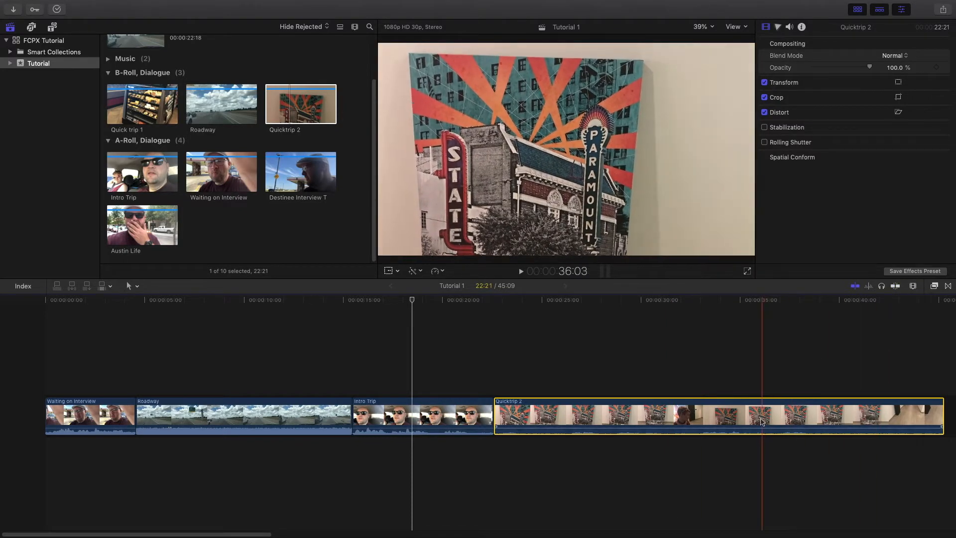
drag(677, 403, 750, 373)
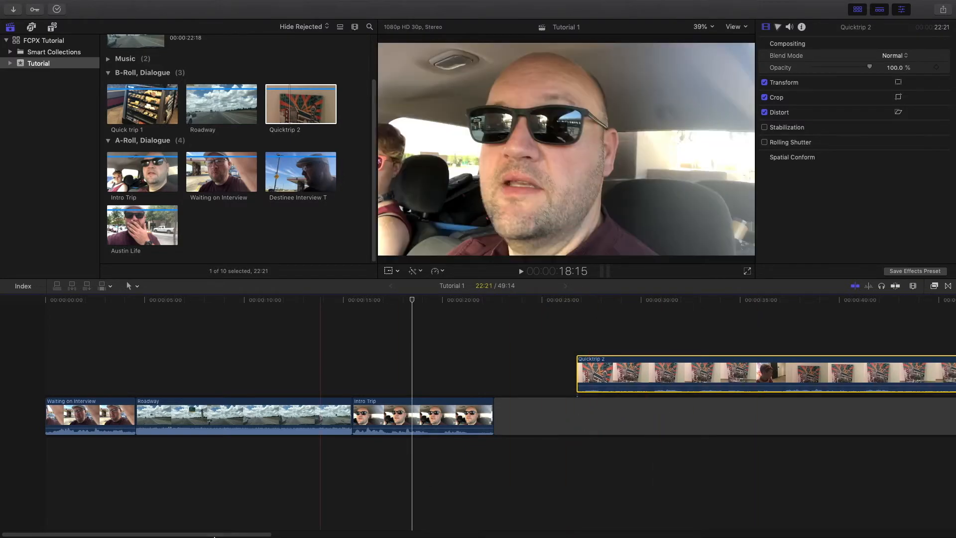
drag(218, 536, 271, 529)
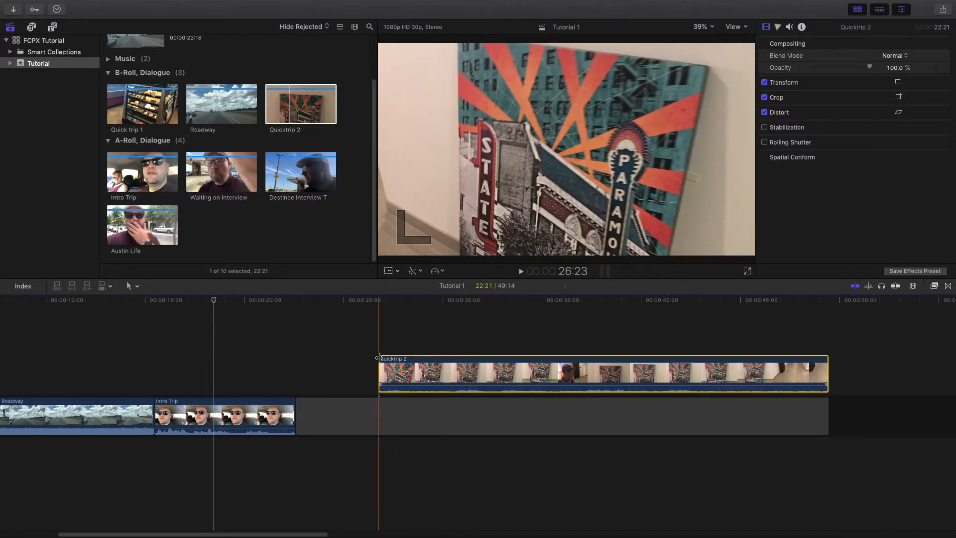
Delete the gap clip after Intro Trip, together with the Quicktrip 2 clip connected to it
click(285, 374)
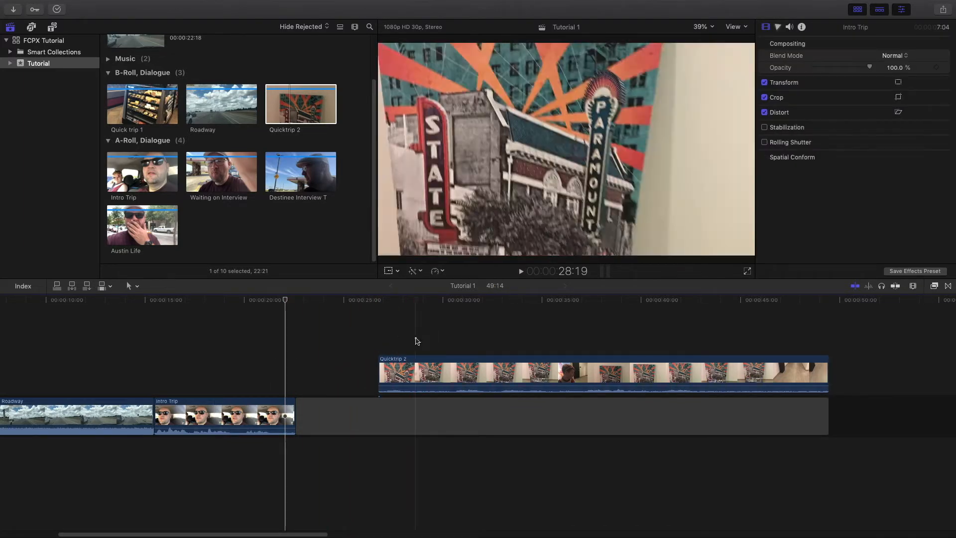
click(415, 339)
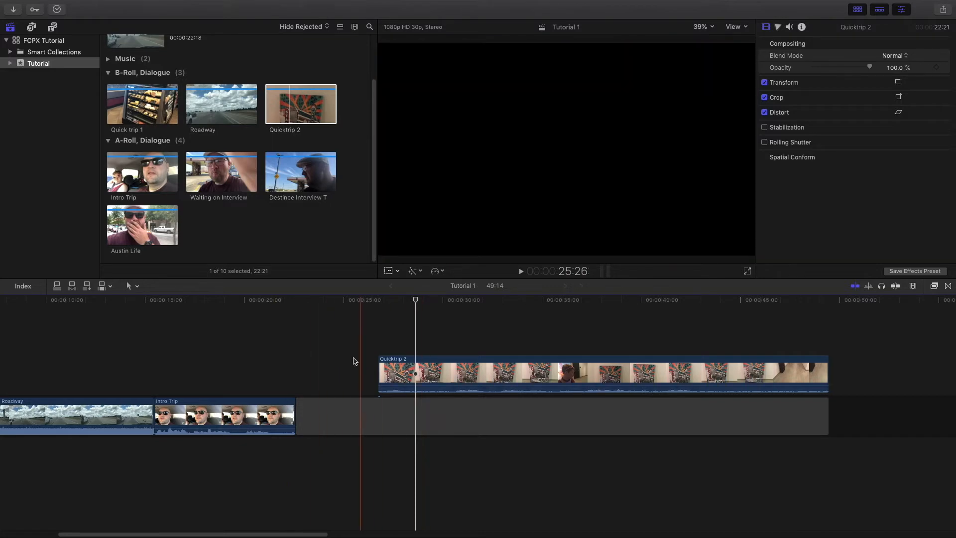
click(356, 423)
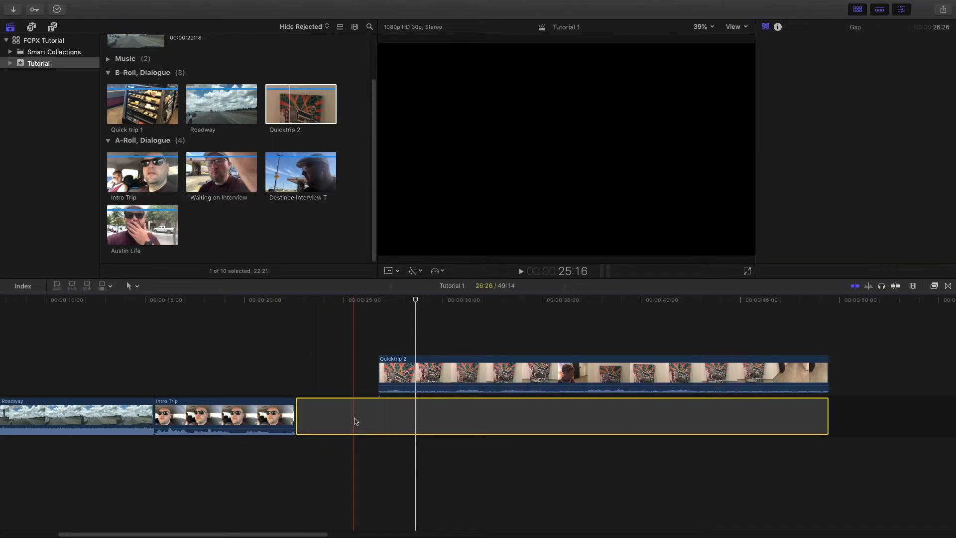
key(Delete)
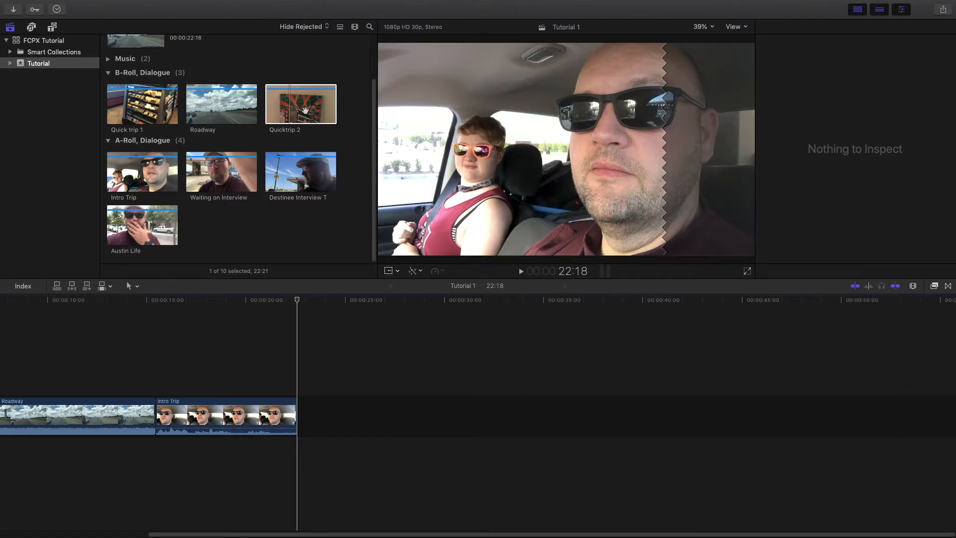
Add the whole Quicktrip 2 clip to the primary storyline after Intro Trip and play the timeline from its start
drag(305, 110, 416, 405)
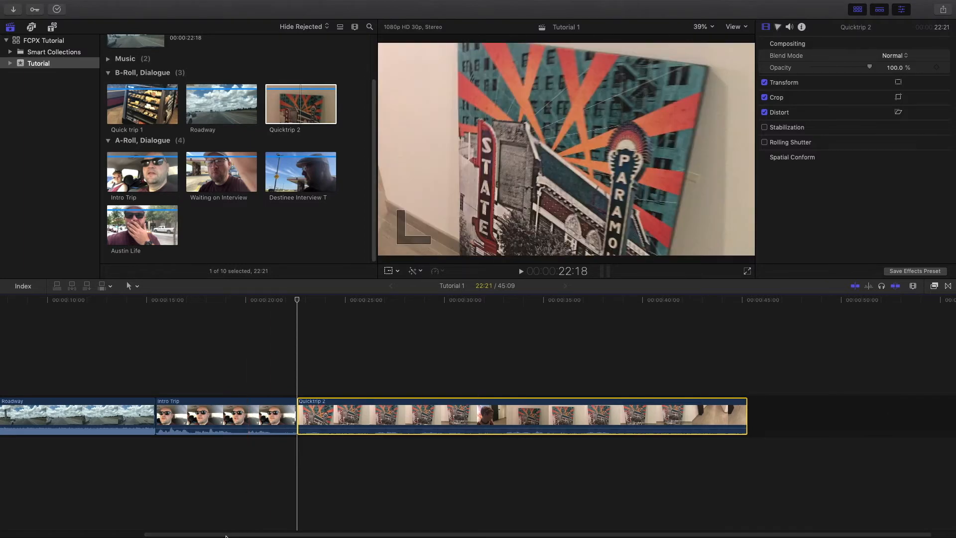
drag(222, 534, 49, 534)
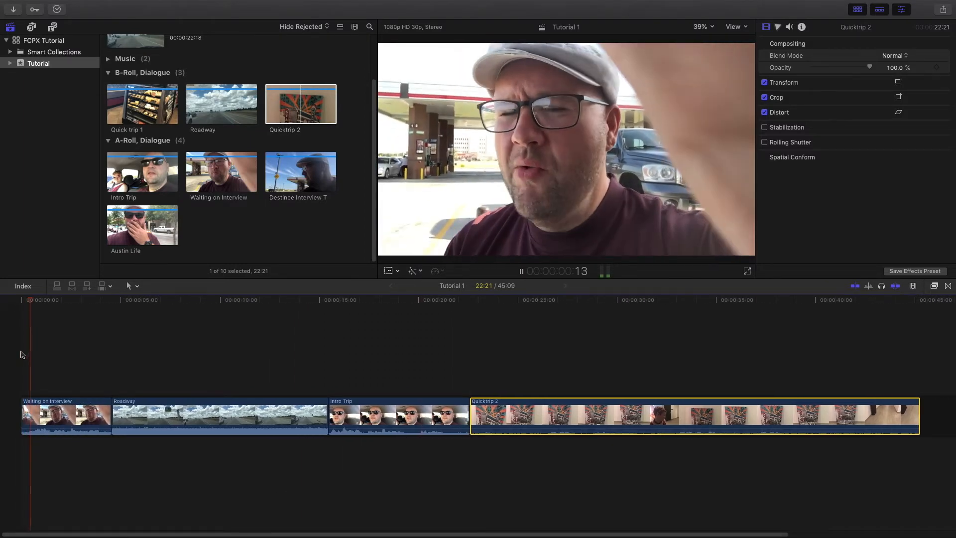
key(space)
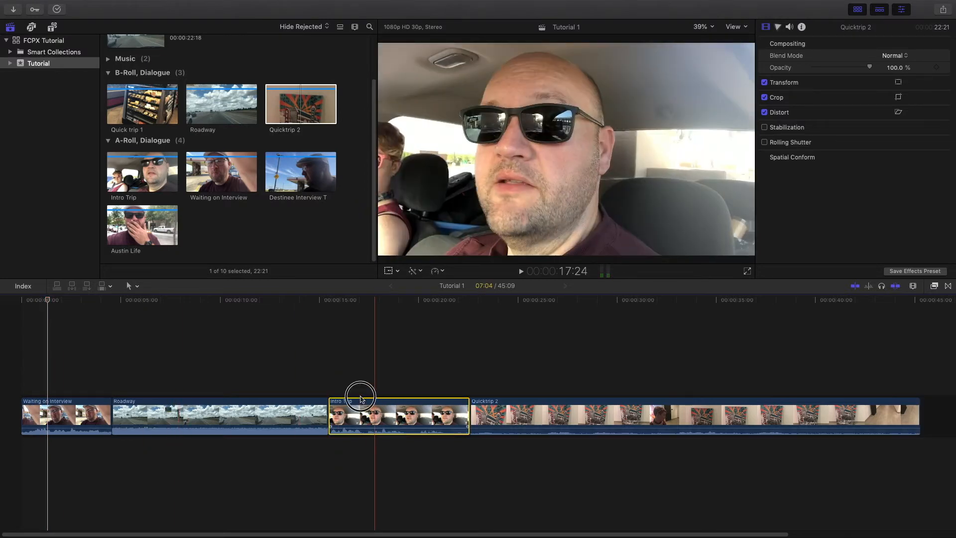
Move Intro Trip to the start of the timeline and Waiting on Interview between Roadway and Quicktrip 2
drag(358, 405, 144, 415)
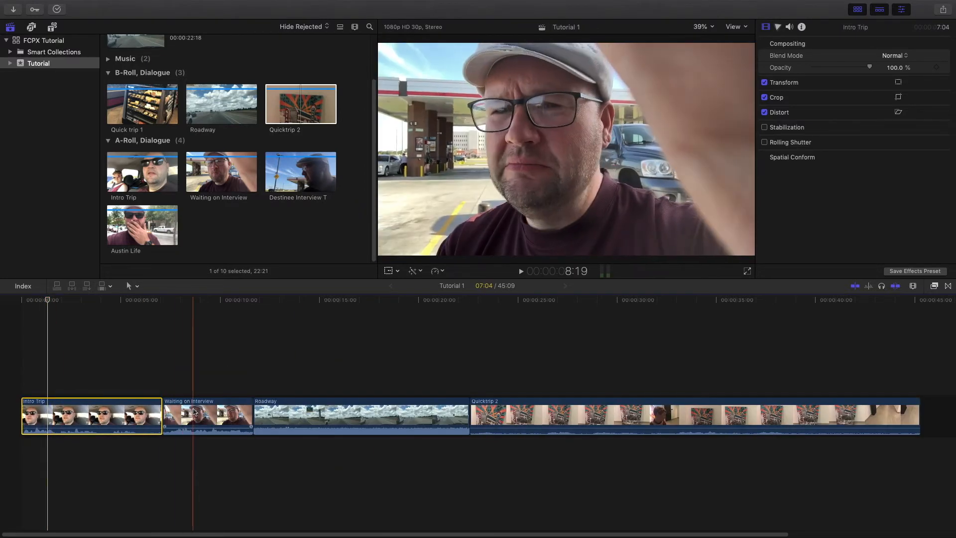
click(200, 409)
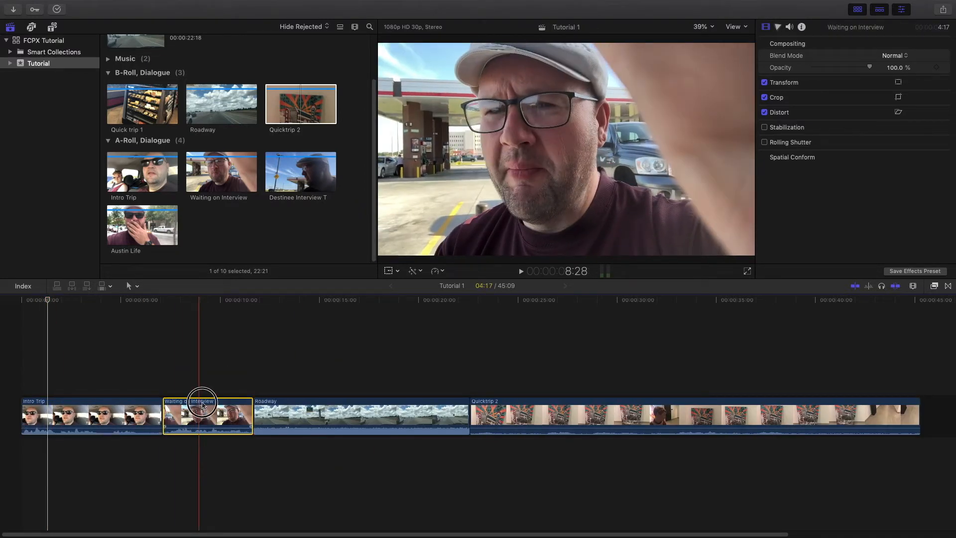
drag(201, 404, 384, 409)
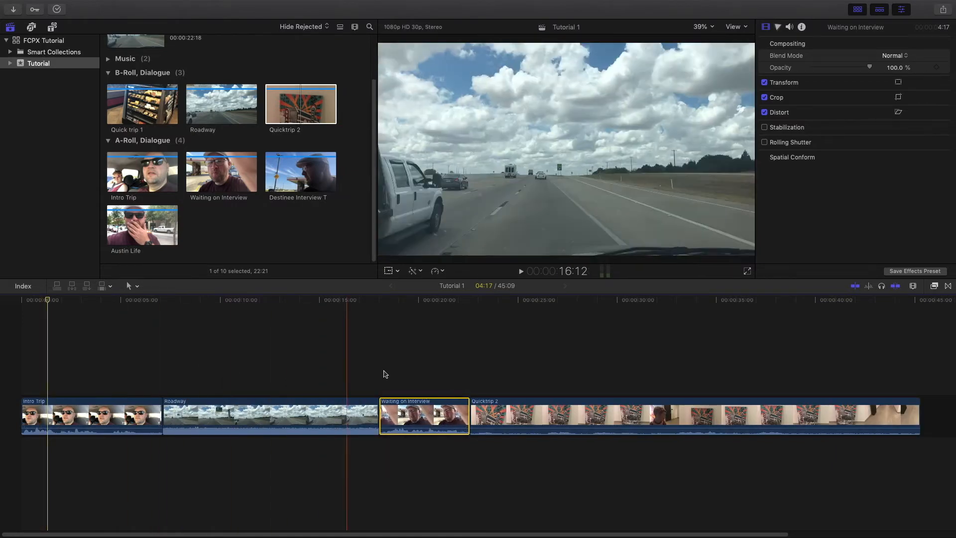
Trim the end of Quicktrip 2 so that the clip lasts 7:24, and turn on audio skimming
drag(919, 416, 623, 413)
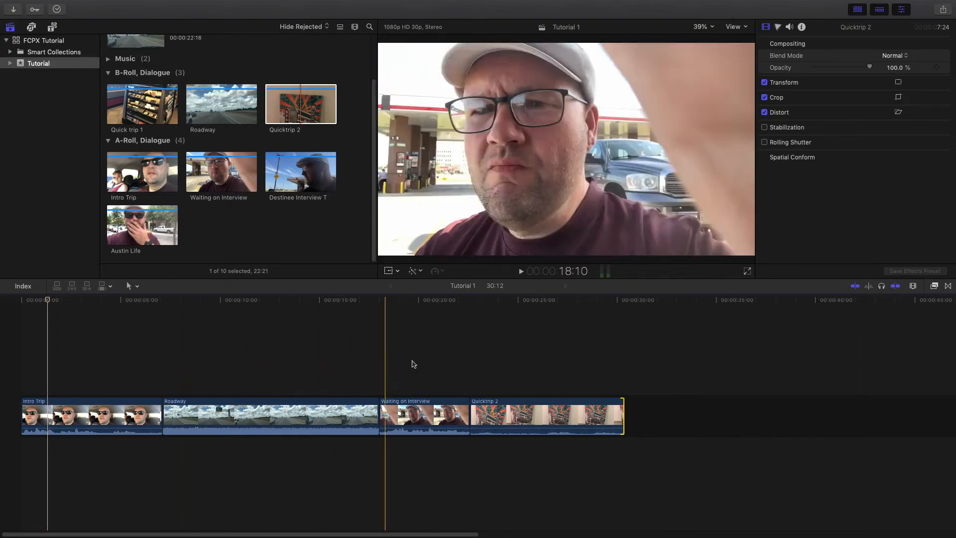
click(297, 169)
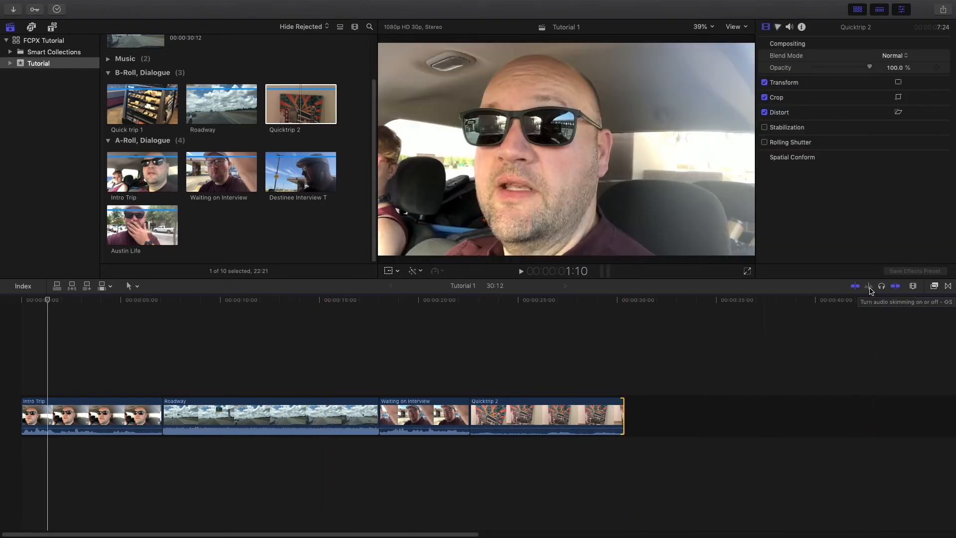
click(869, 287)
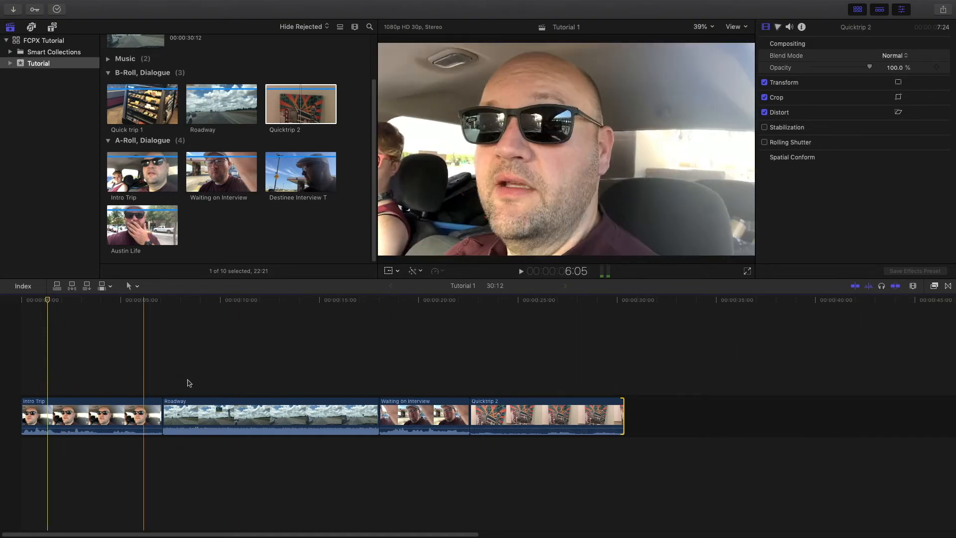